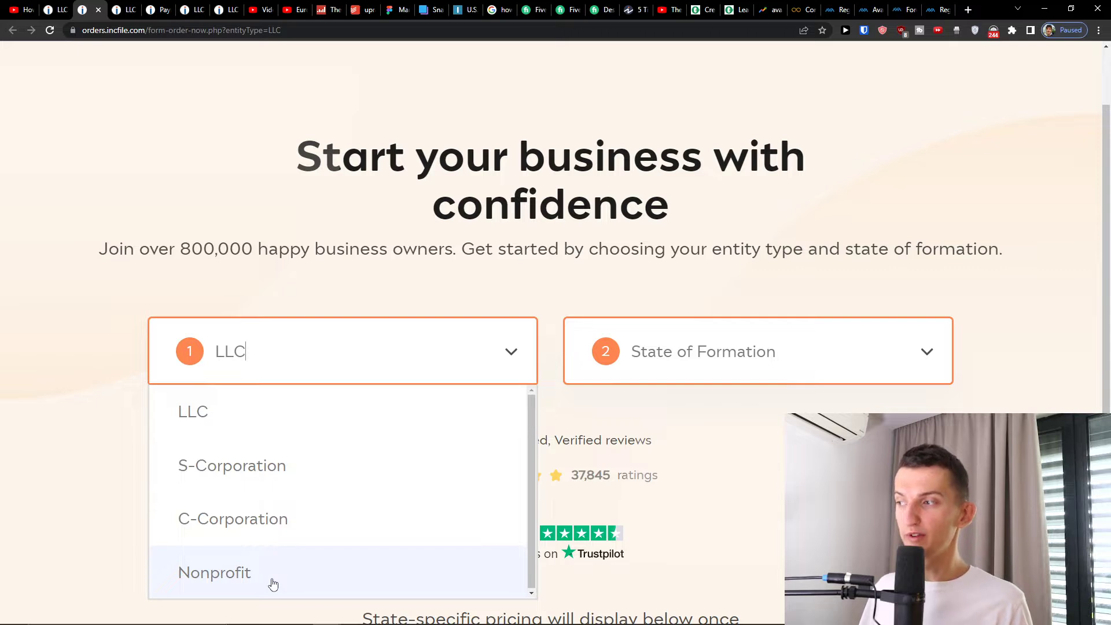
- Choose Nonprofit as the entity type with North Carolina as the state of formation
left_click(886, 337)
scroll(695, 490, "down", 5)
scroll(696, 490, "down", 10)
scroll(700, 472, "down", 8)
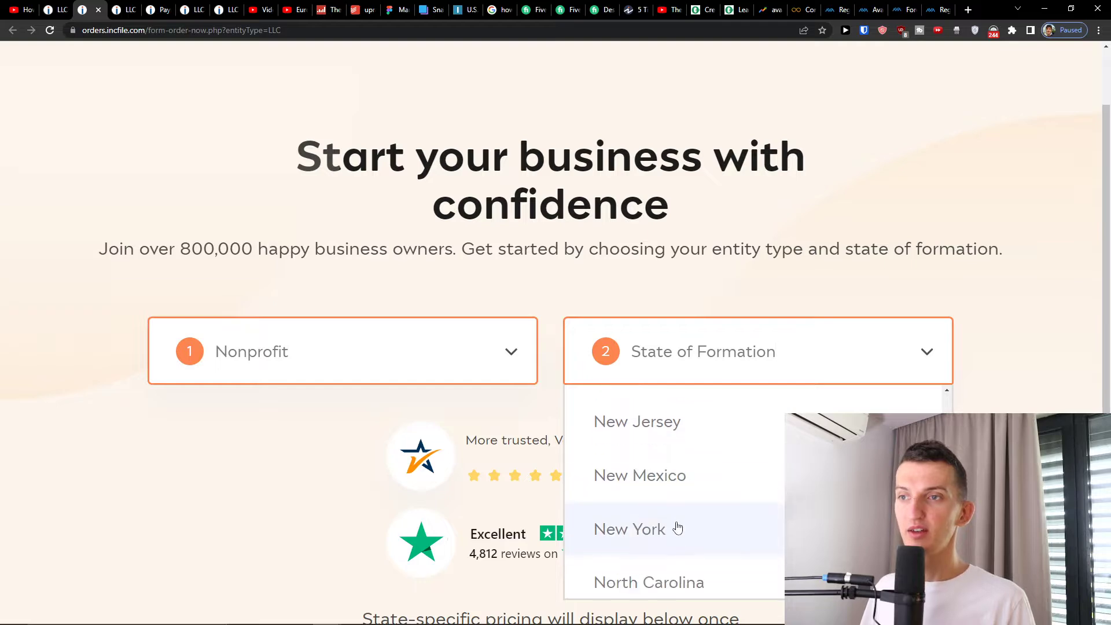
scroll(678, 527, "down", 3)
left_click(672, 453)
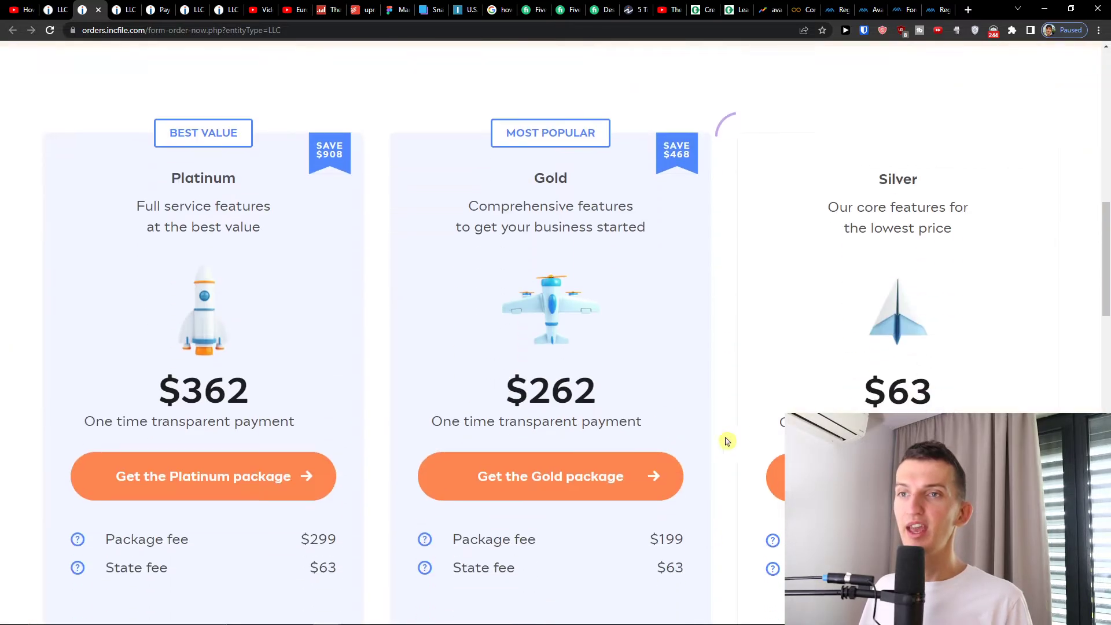
- Compare the Silver ($63) and other packages, then select the $262 Gold package
scroll(729, 439, "down", 1)
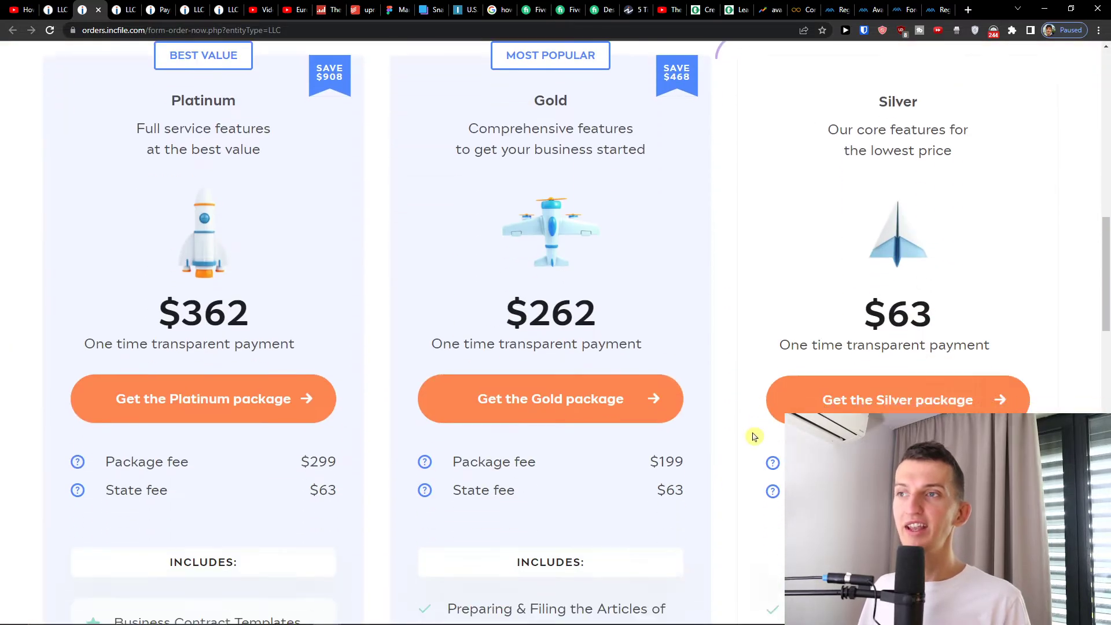
triple_click(921, 330)
scroll(919, 328, "down", 1)
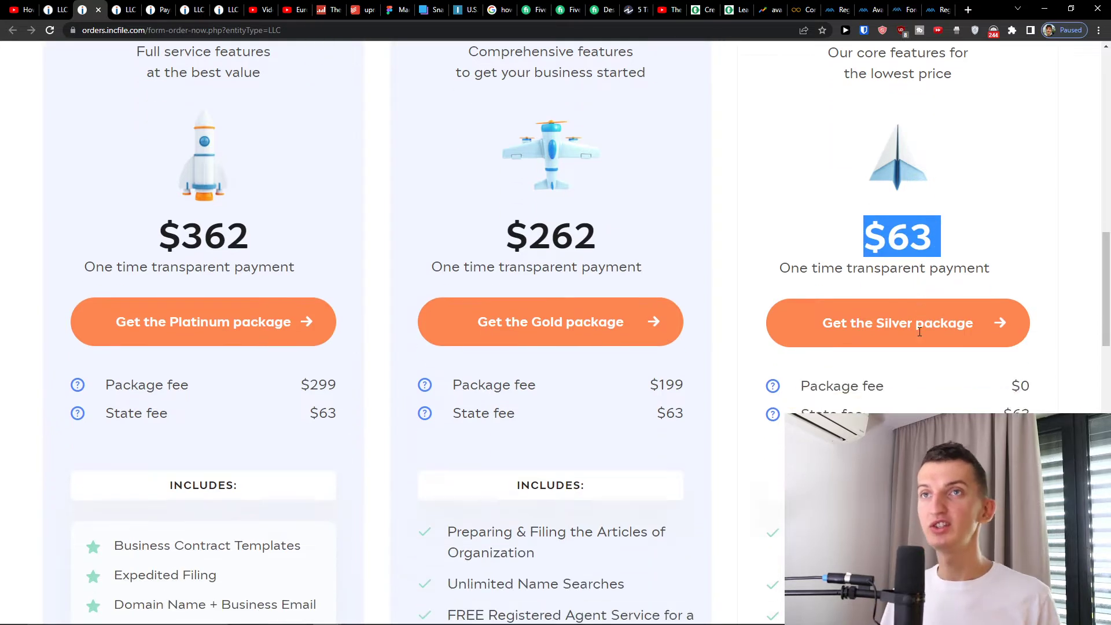
scroll(919, 329, "up", 1)
scroll(942, 355, "down", 5)
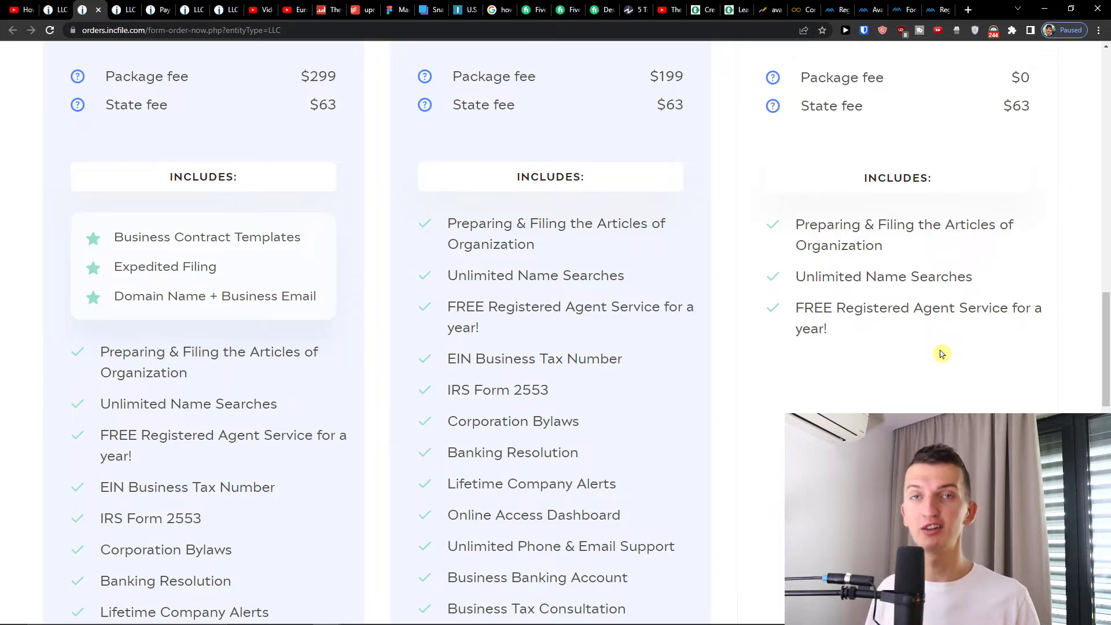
scroll(702, 349, "up", 5)
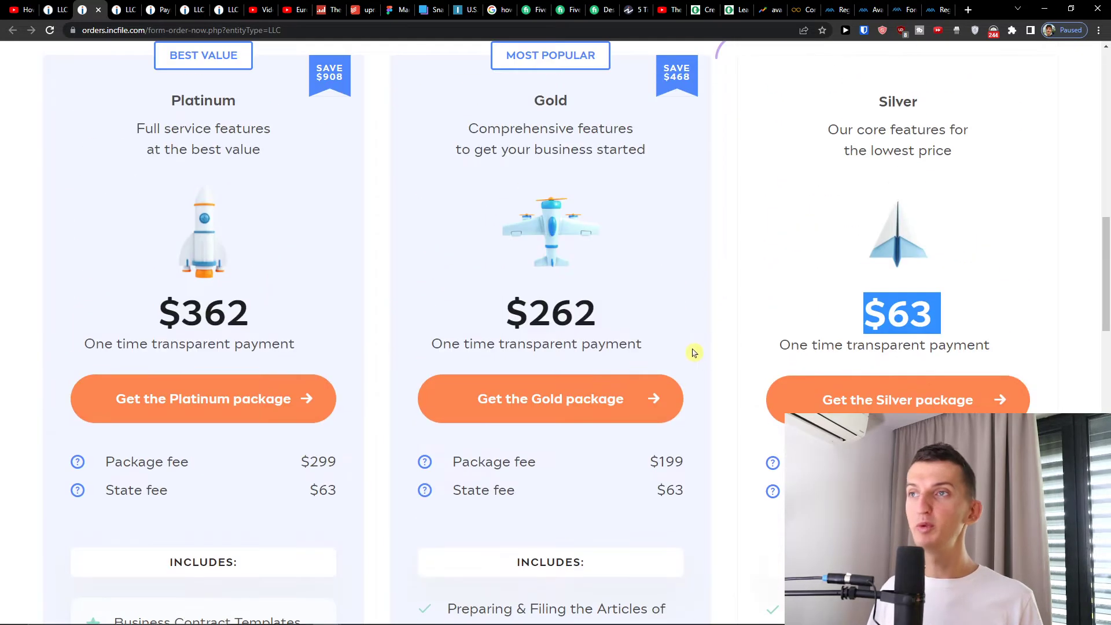
scroll(692, 347, "down", 9)
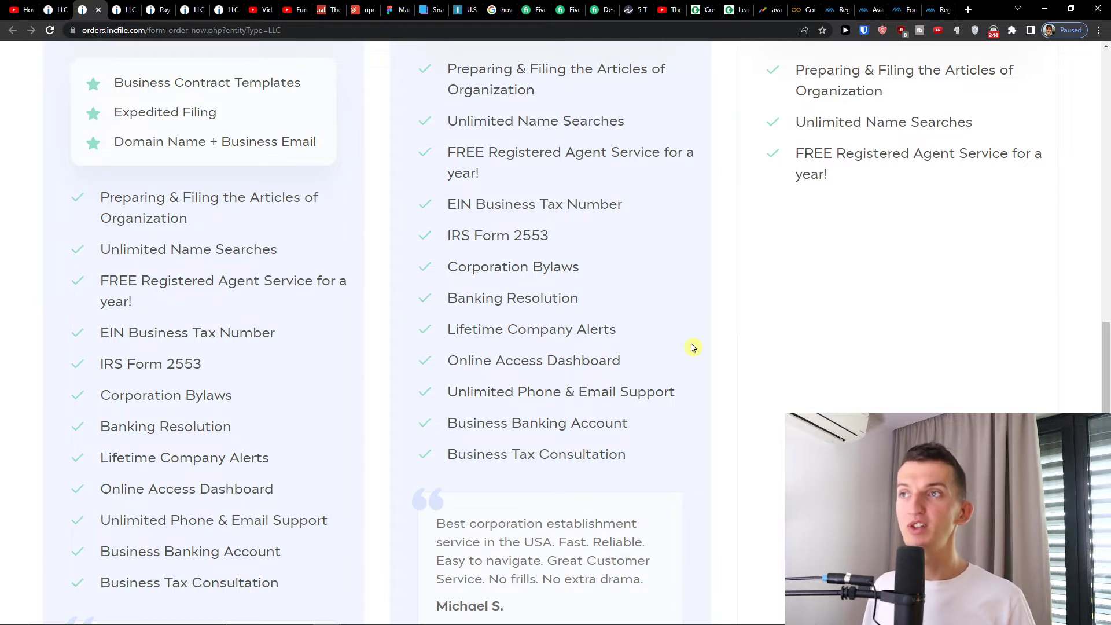
scroll(693, 347, "up", 7)
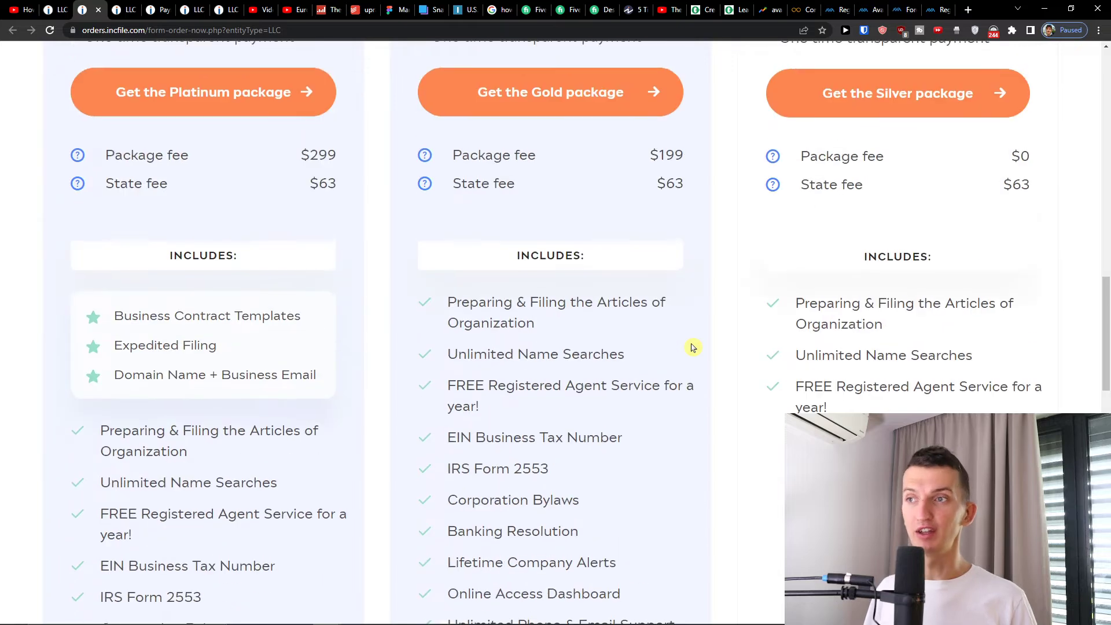
scroll(429, 271, "up", 1)
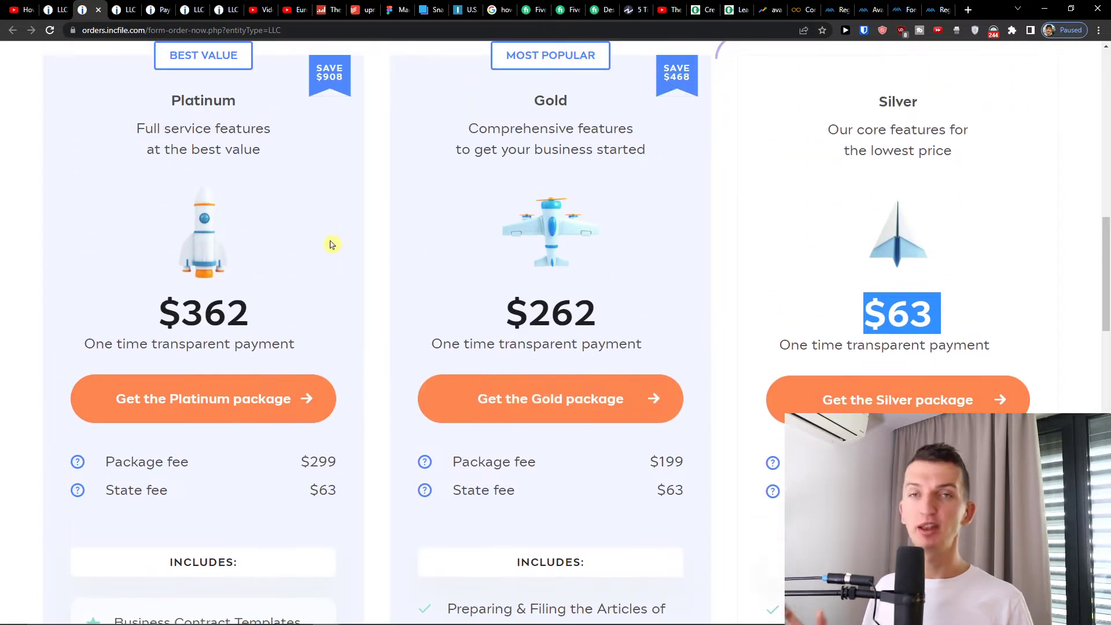
scroll(330, 247, "down", 4)
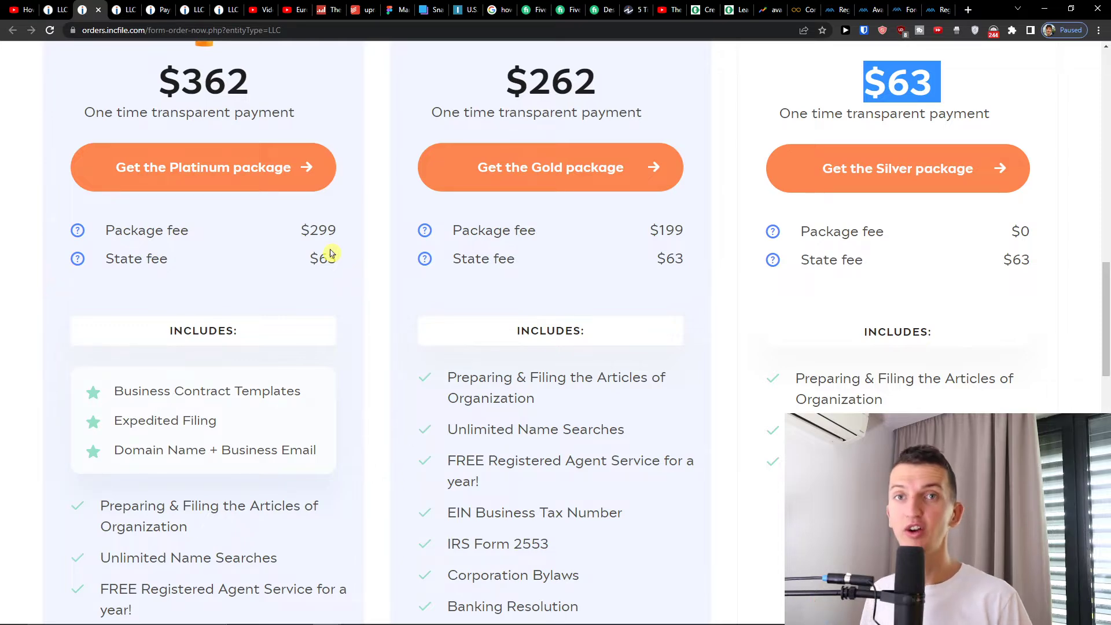
scroll(536, 377, "up", 6)
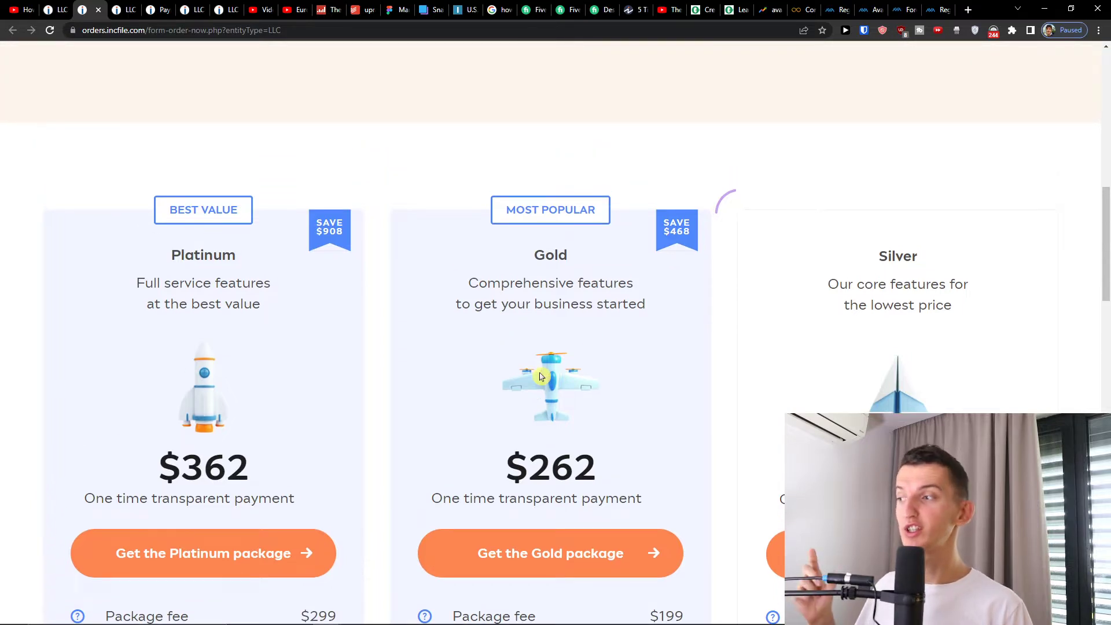
scroll(540, 377, "down", 1)
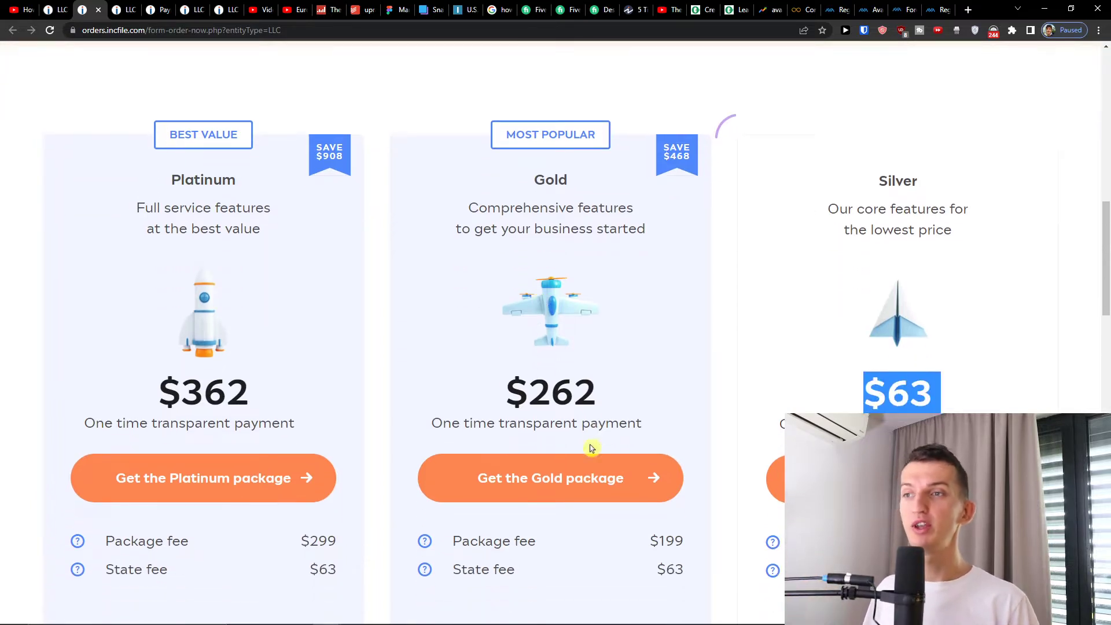
left_click(590, 457)
scroll(593, 448, "down", 1)
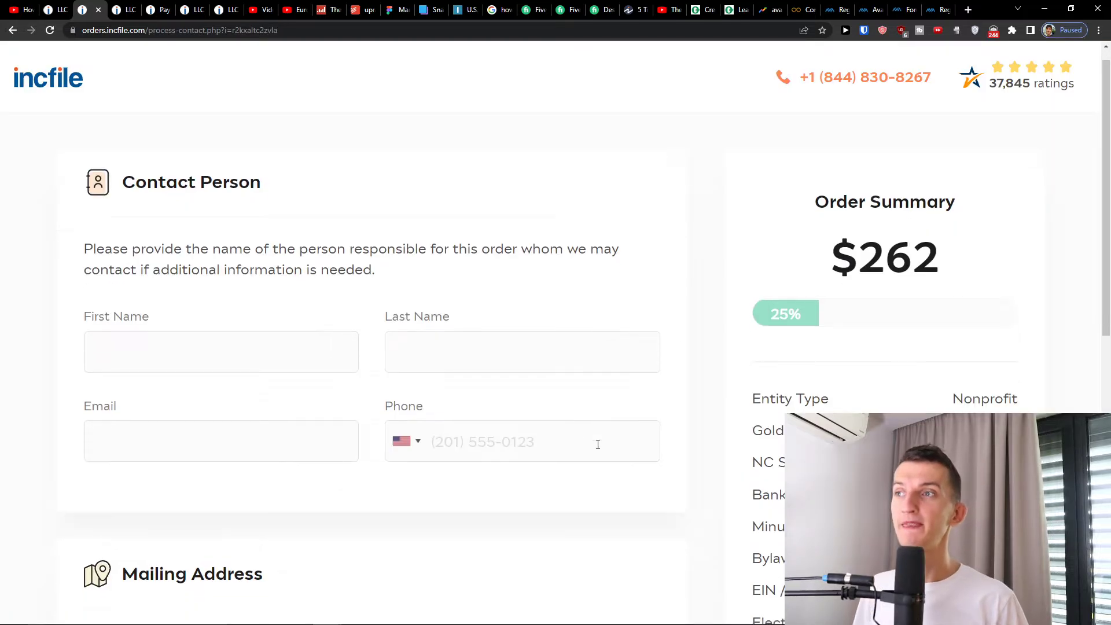
- Enter the contact person's first name, last name, e-mail address and phone number
left_click(297, 306)
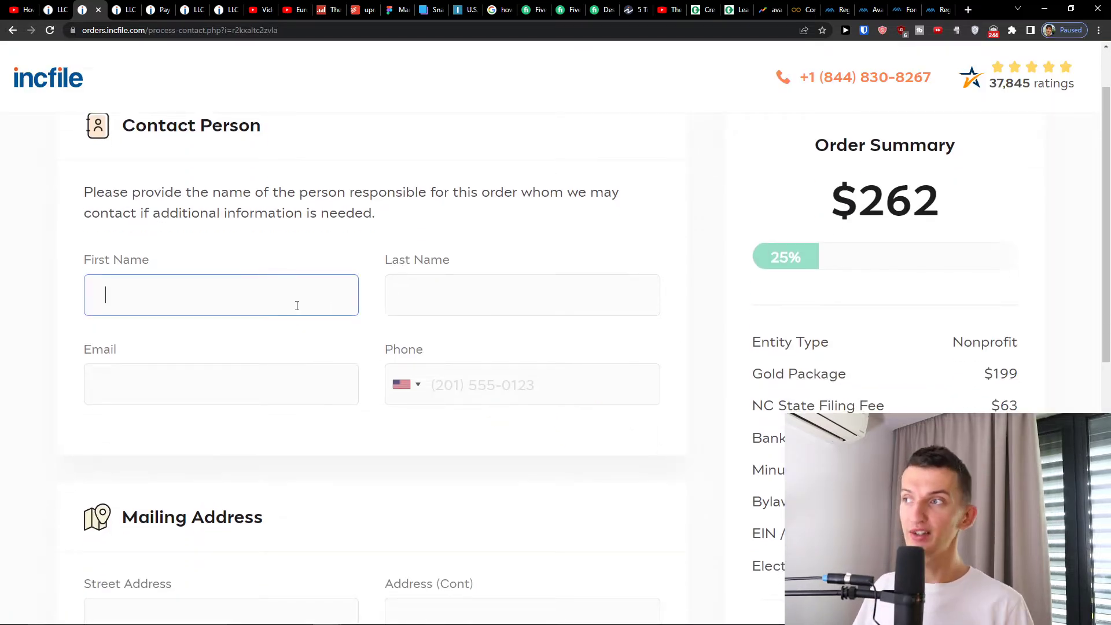
key("Tab")
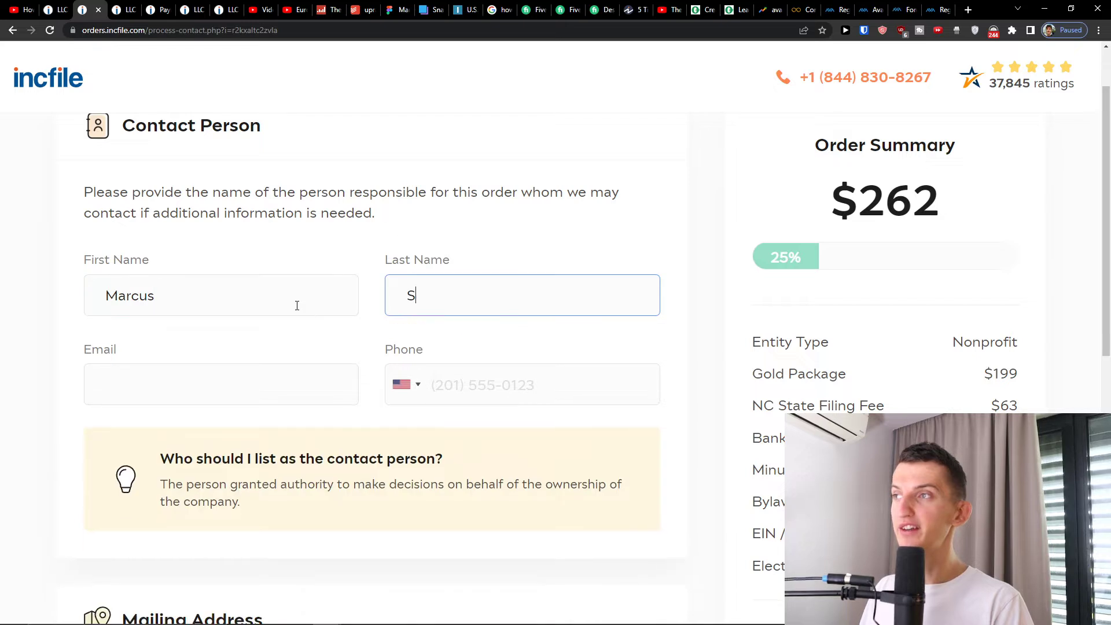
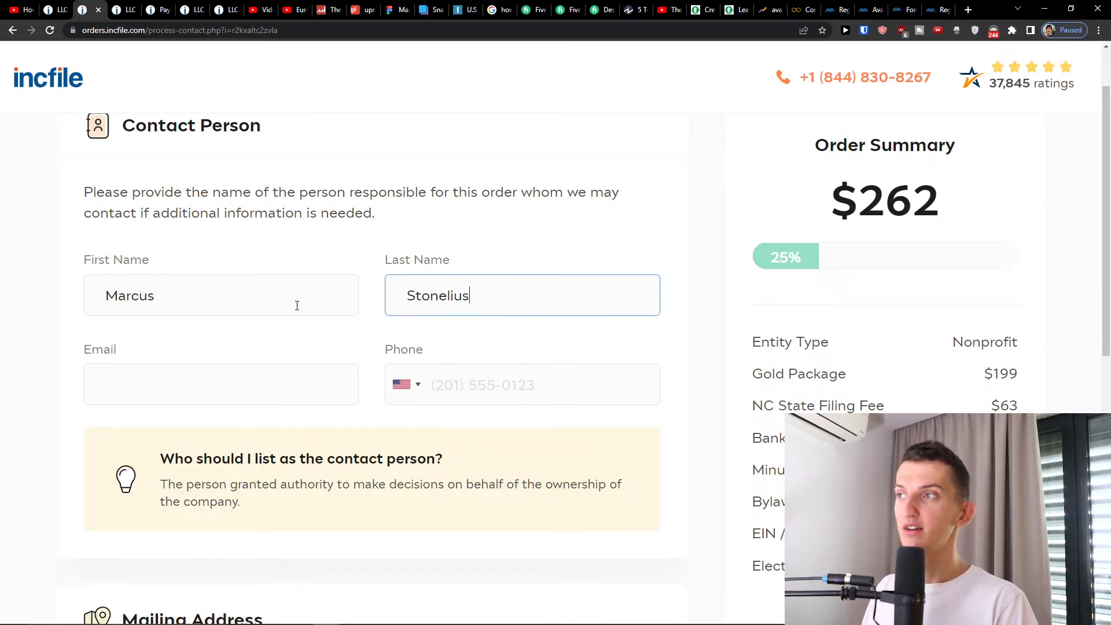
key("Tab")
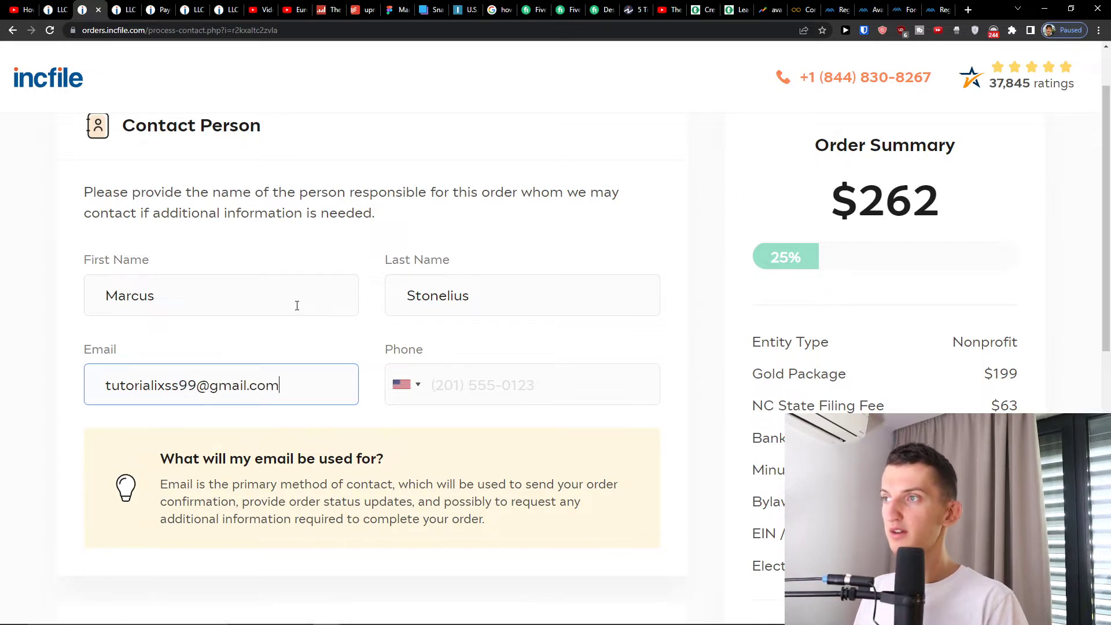
key("Tab")
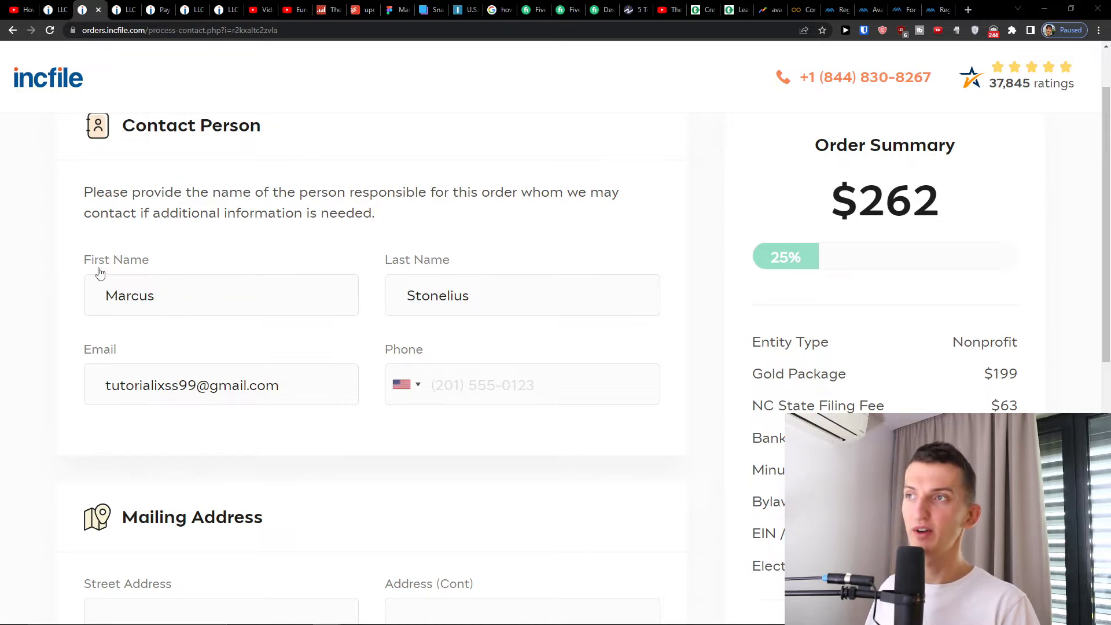
left_click(453, 389)
scroll(453, 389, "down", 4)
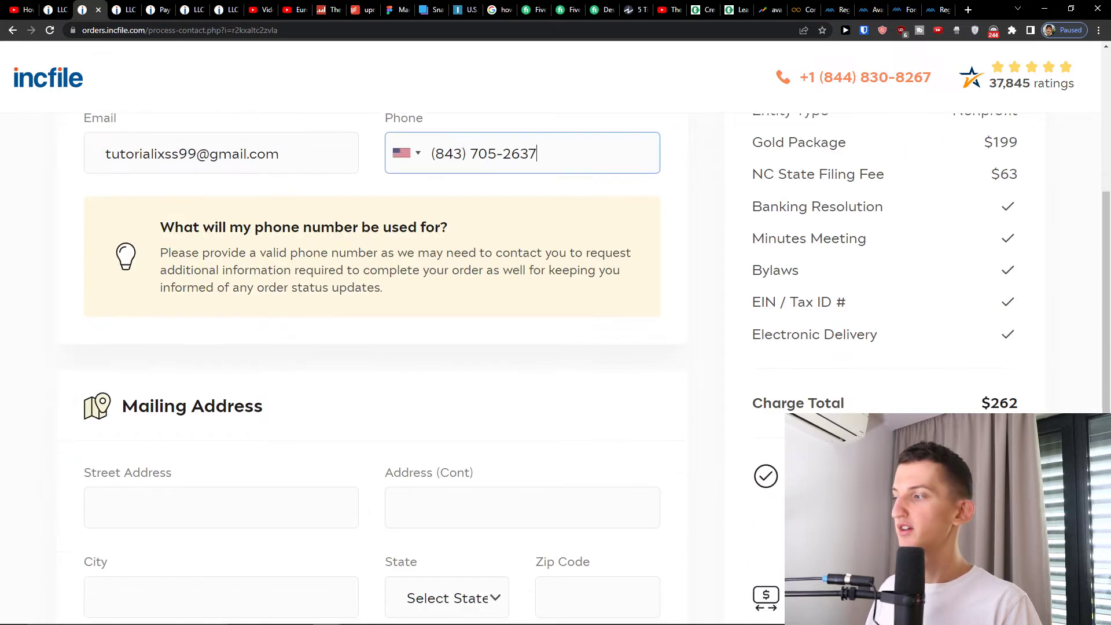
key("Tab")
- Enter the mailing street address, city, North Carolina state and zip code, then submit
left_click(250, 397)
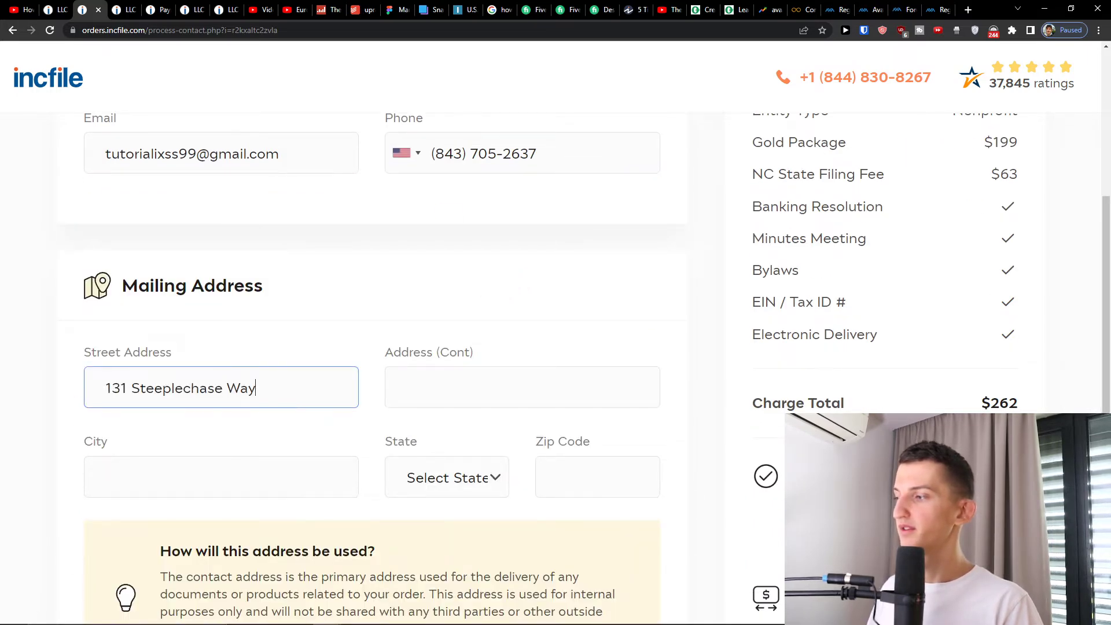
key("alt+Tab")
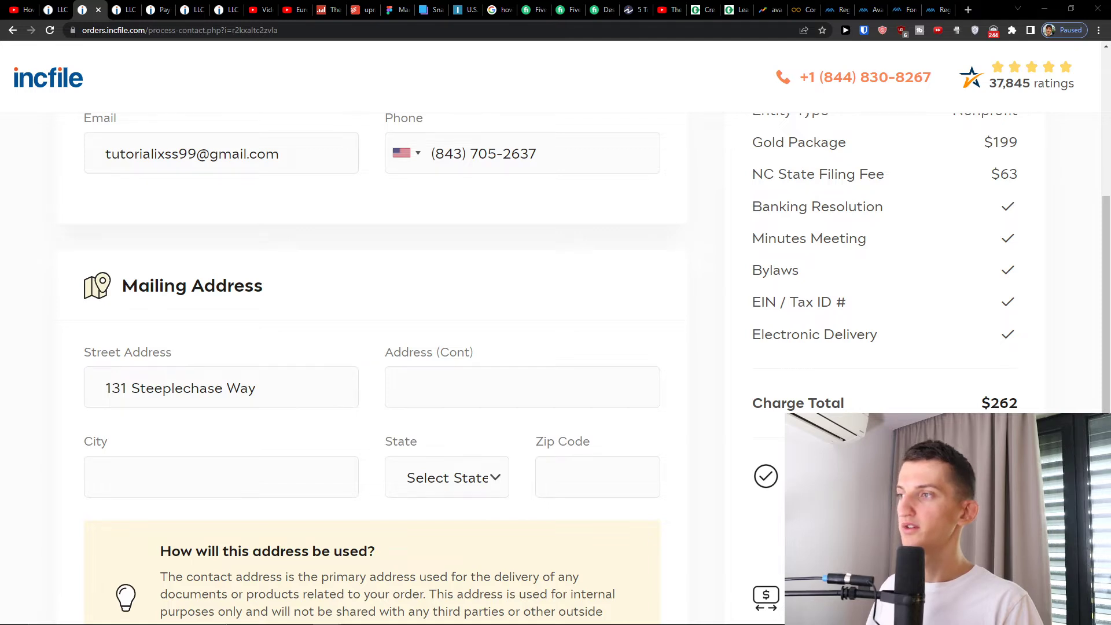
left_click(224, 476)
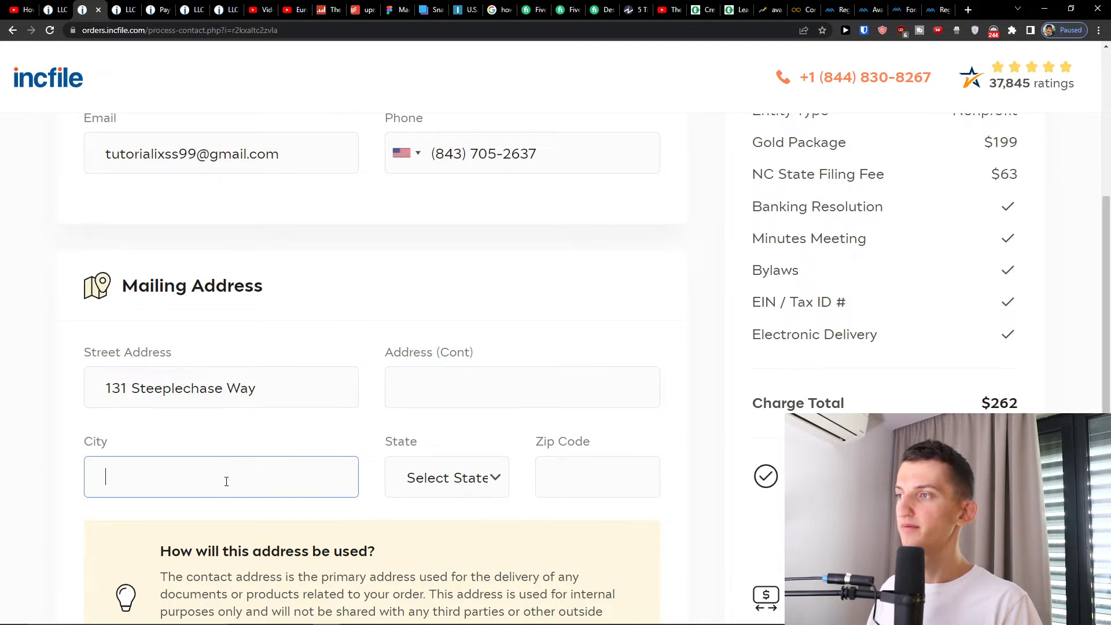
type("Southern Pines")
left_click(469, 475)
scroll(457, 377, "down", 9)
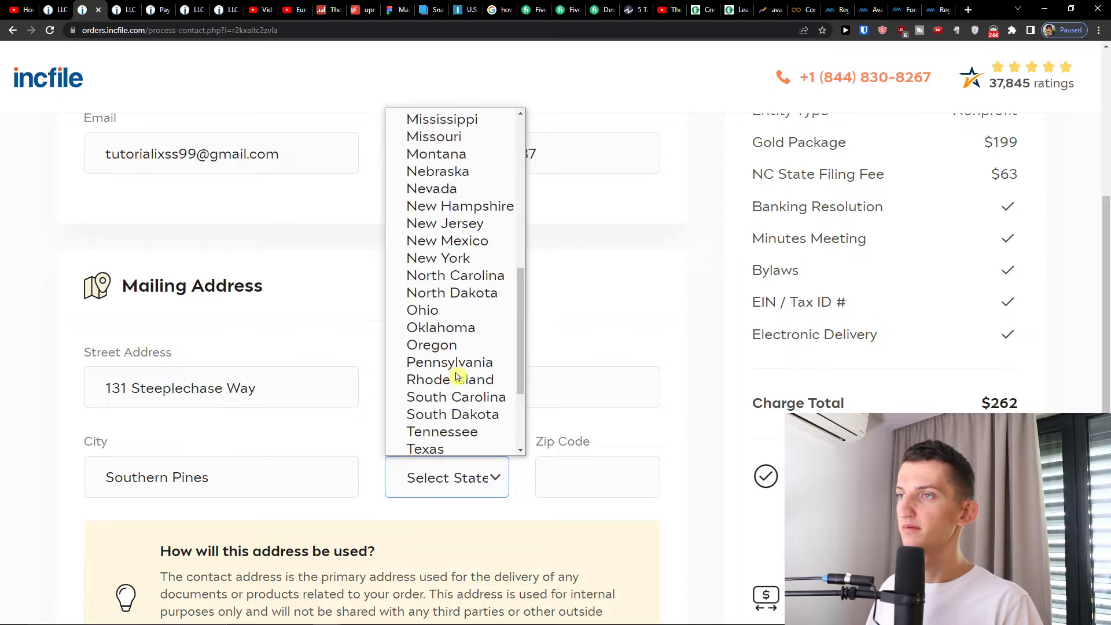
left_click(464, 227)
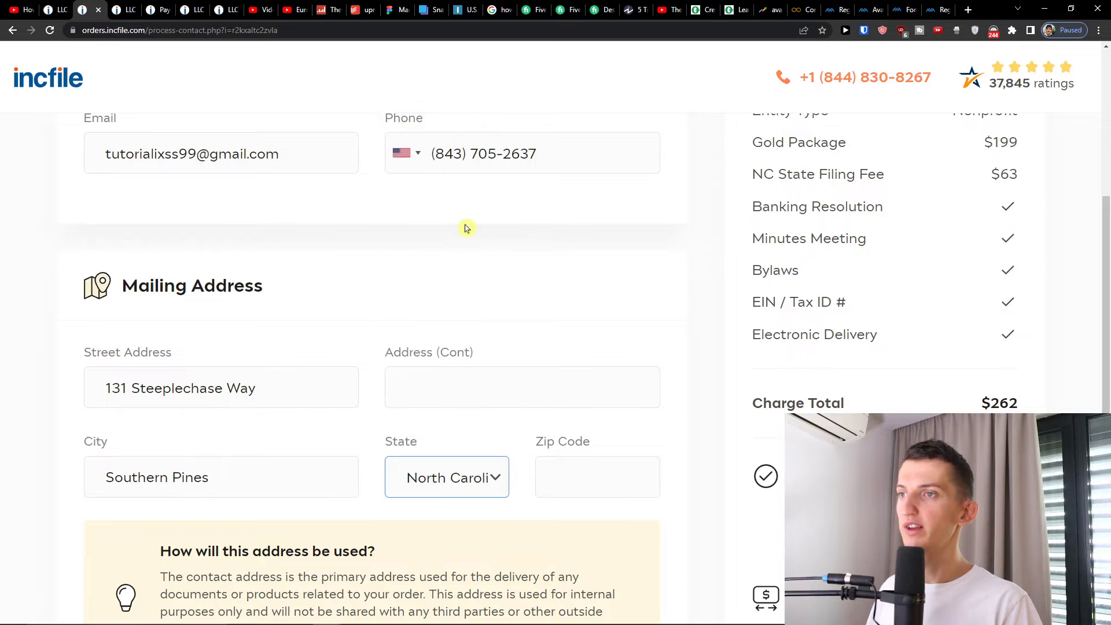
left_click(581, 467)
type("28387")
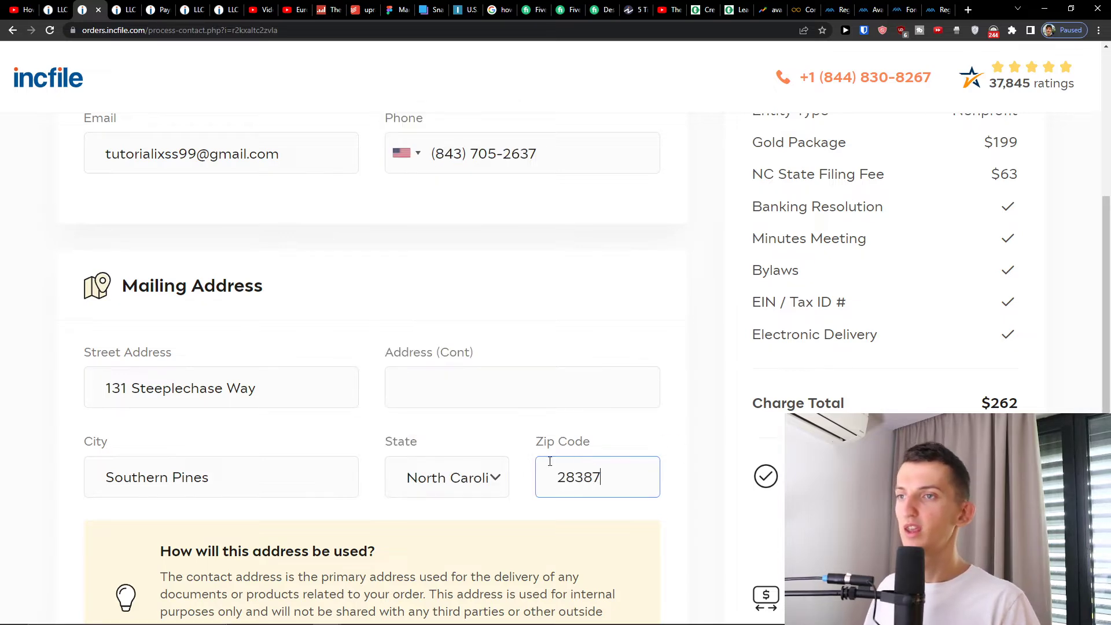
scroll(489, 390, "down", 5)
left_click(605, 451)
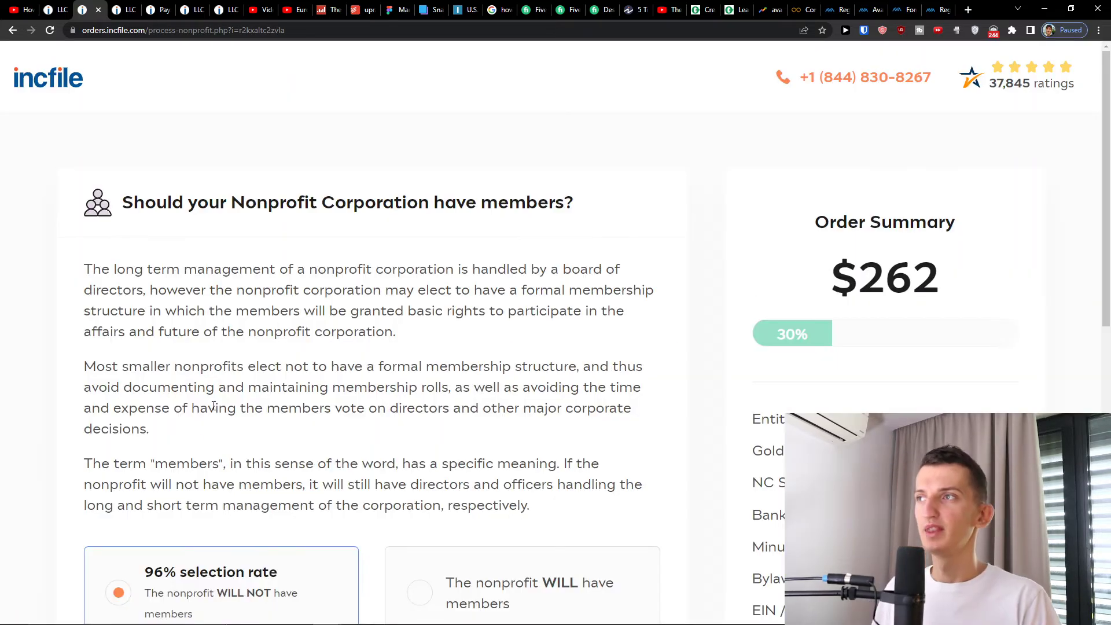
scroll(265, 231, "down", 1)
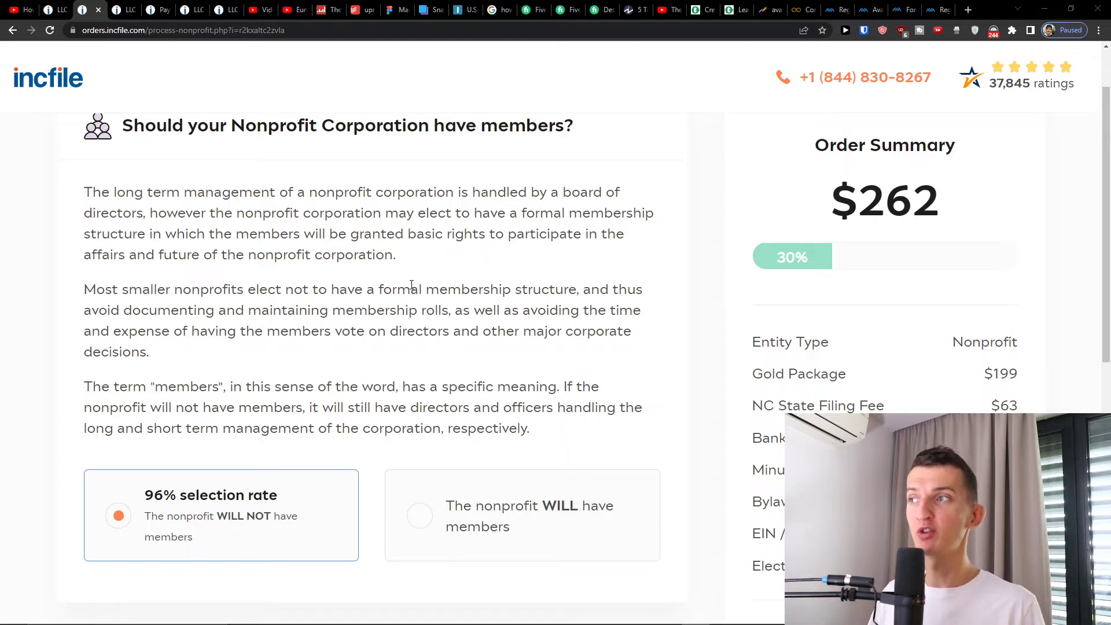
scroll(412, 285, "down", 3)
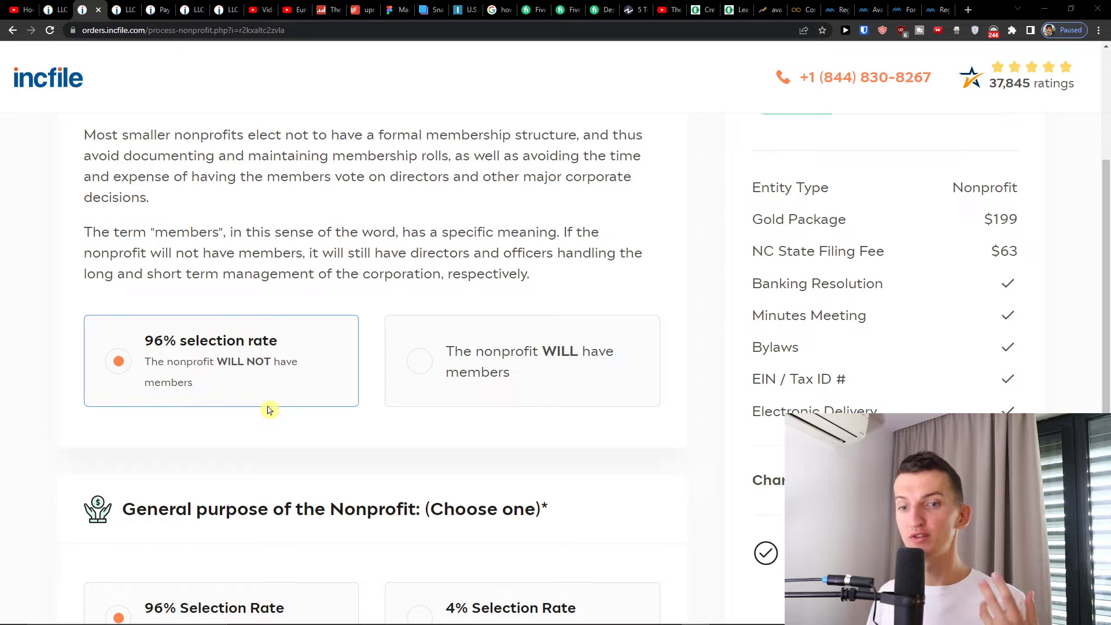
scroll(238, 432, "down", 3)
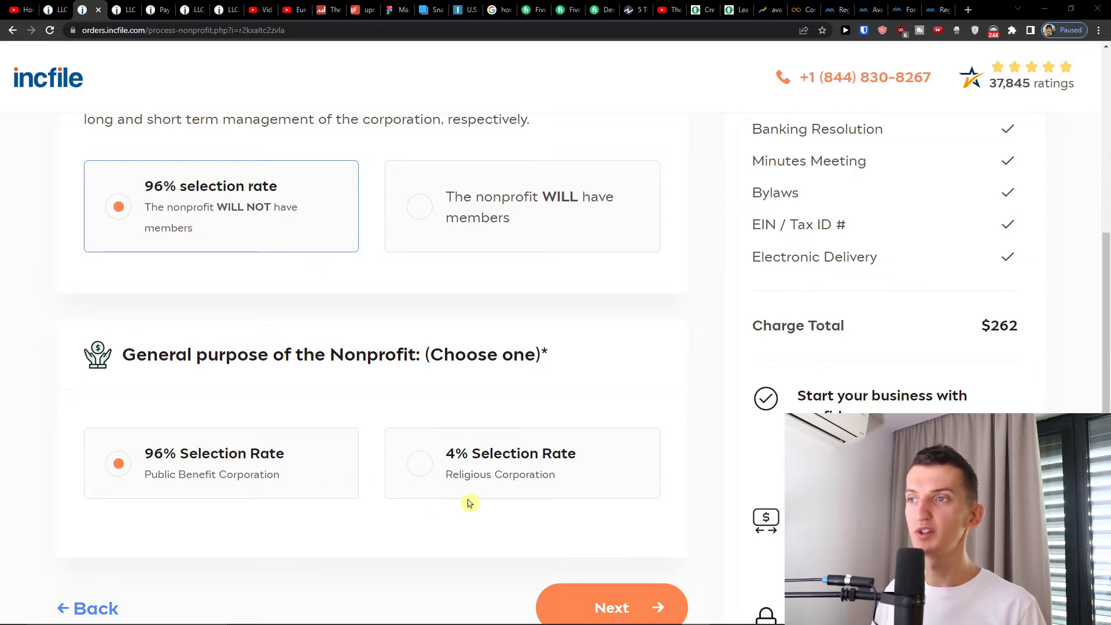
scroll(454, 463, "down", 1)
- Select the $50 '10 business days' expedited filing time and proceed to Company Information
left_click(602, 541)
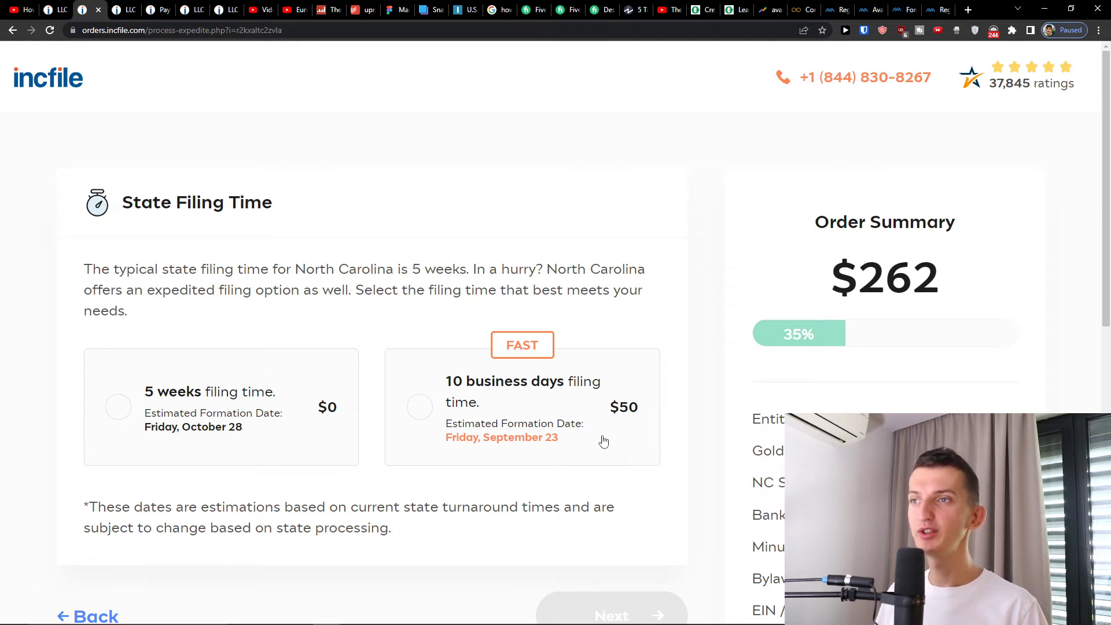
left_click(628, 424)
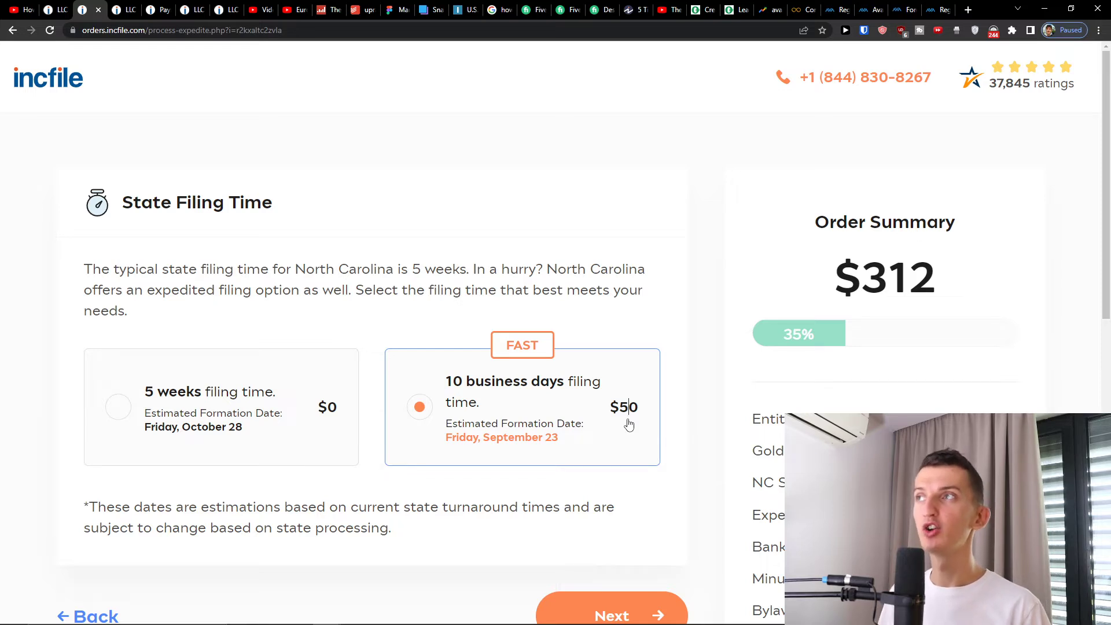
left_click(198, 417)
left_click(437, 426)
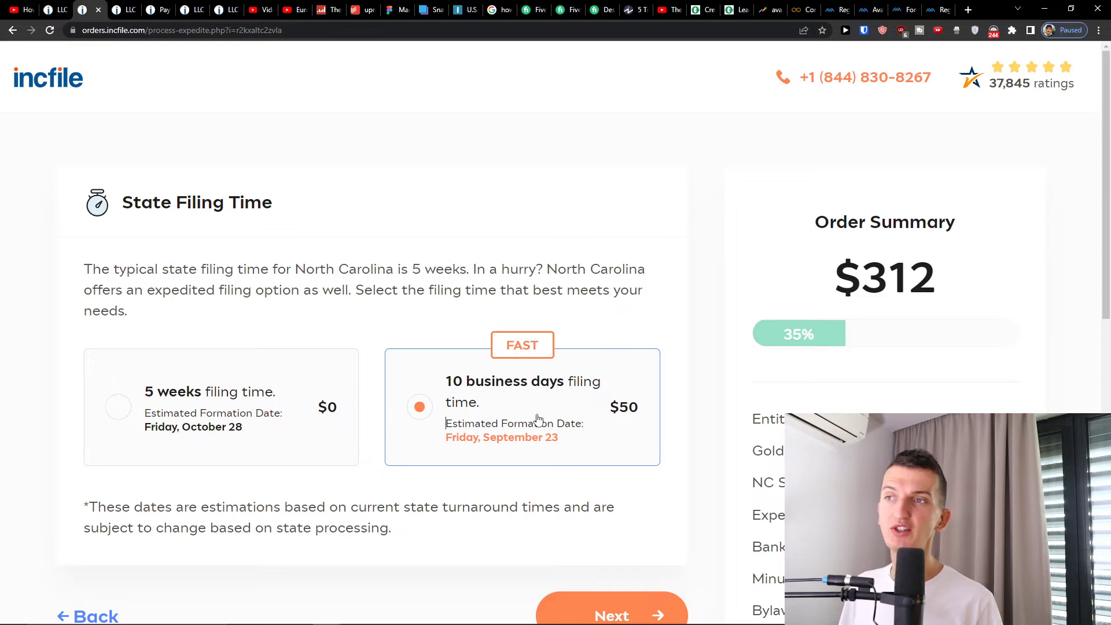
scroll(550, 426, "down", 3)
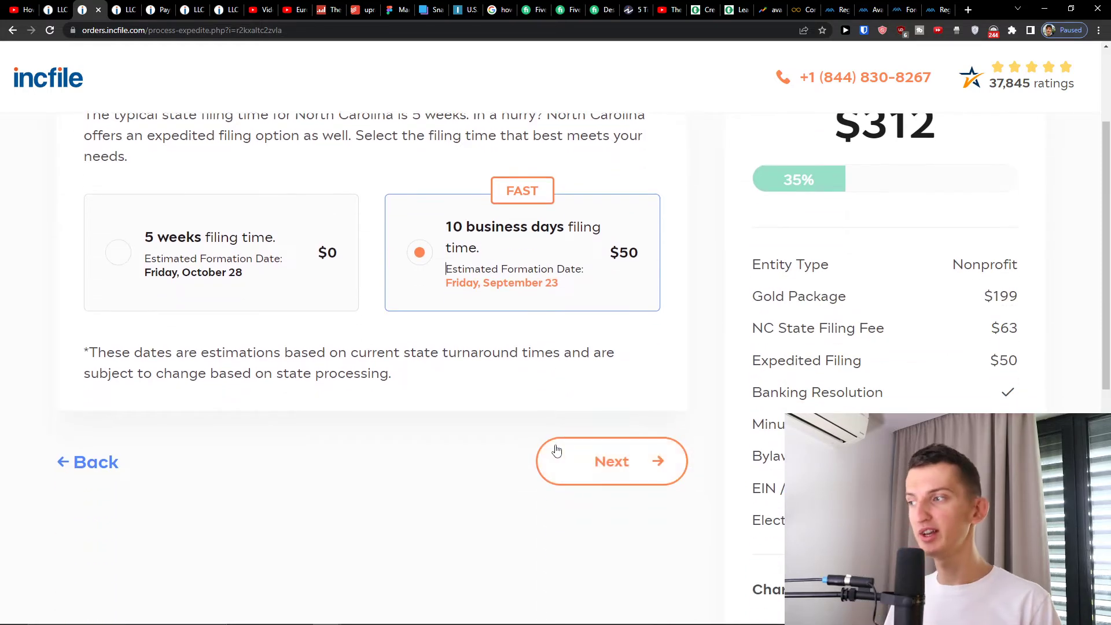
left_click(557, 450)
left_click(192, 305)
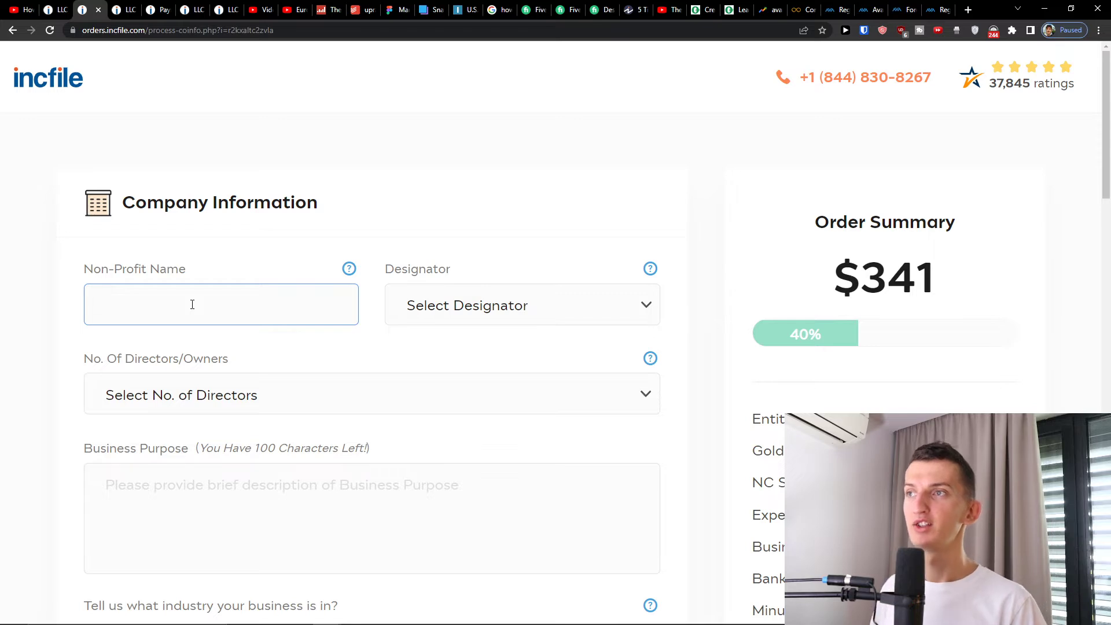
left_click(405, 315)
- Name the nonprofit 'Marcus Marketing' with the INCORPORATED designator
left_click(292, 298)
scroll(293, 297, "down", 2)
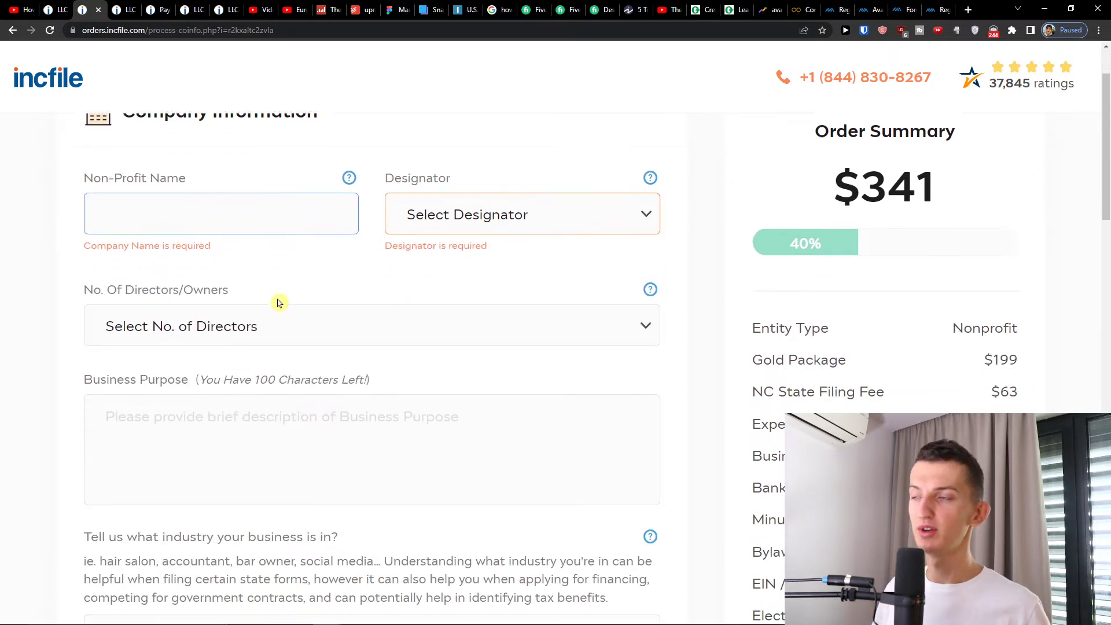
scroll(278, 303, "down", 1)
type("Marcus ")
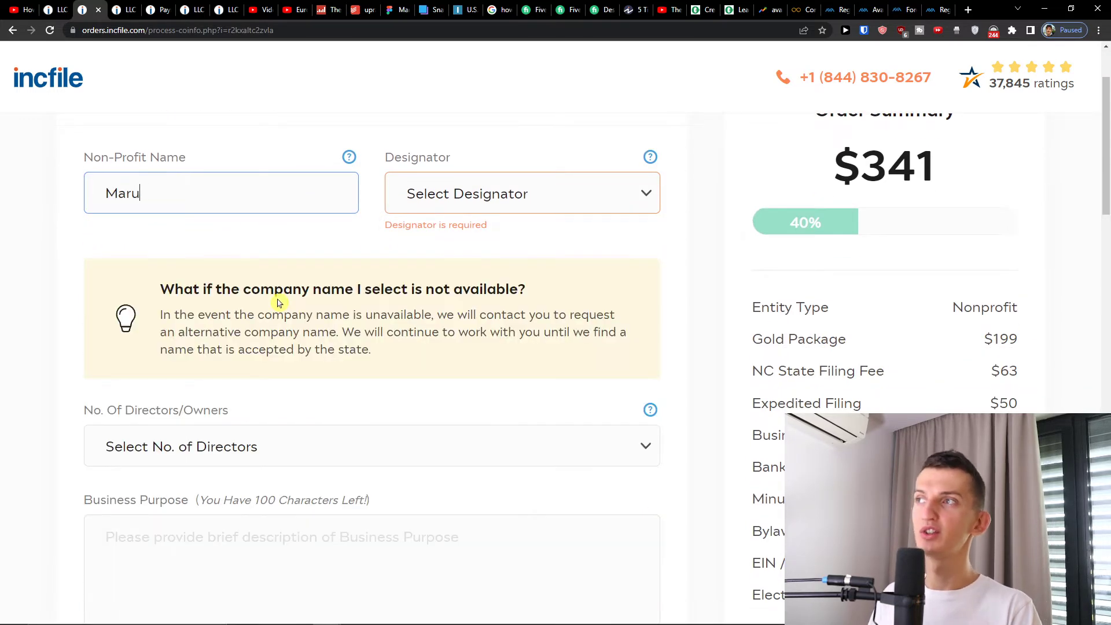
type("Marketing")
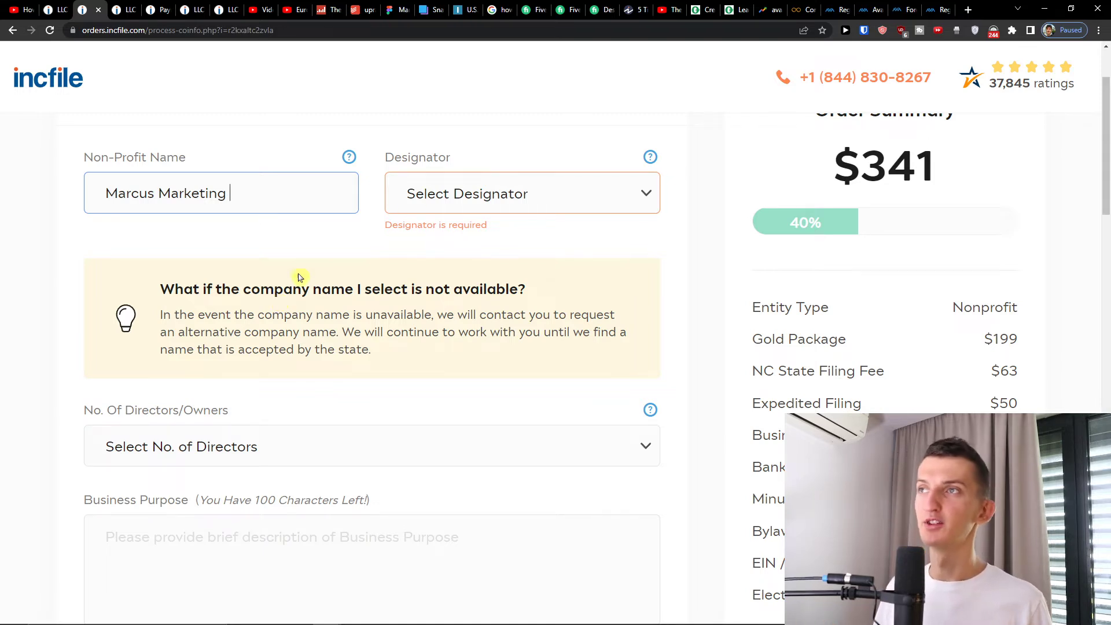
left_click(462, 187)
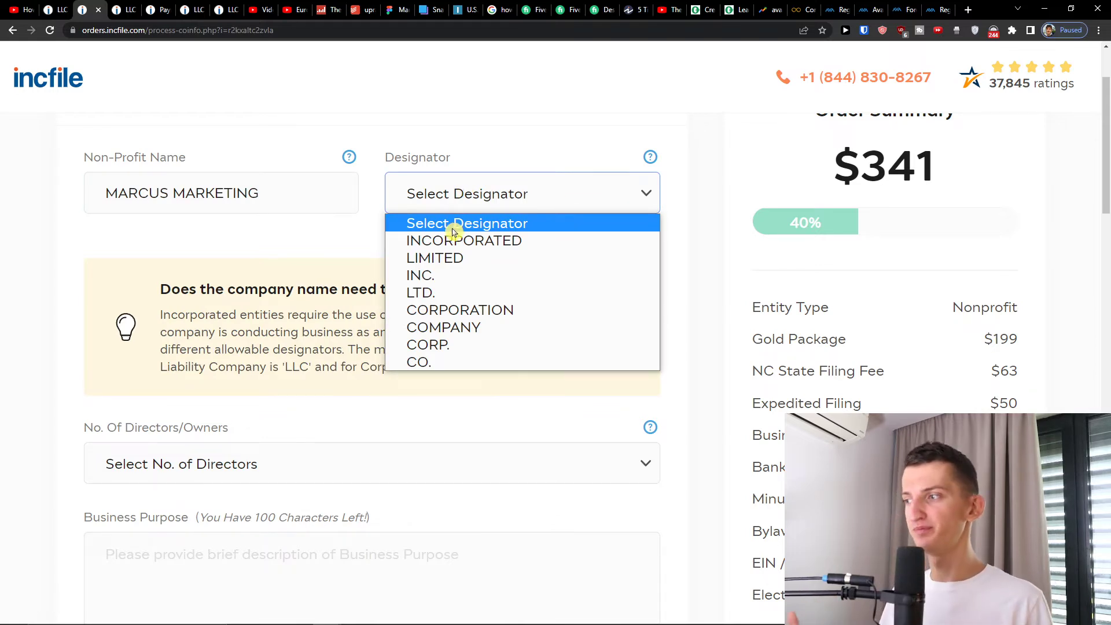
left_click(437, 241)
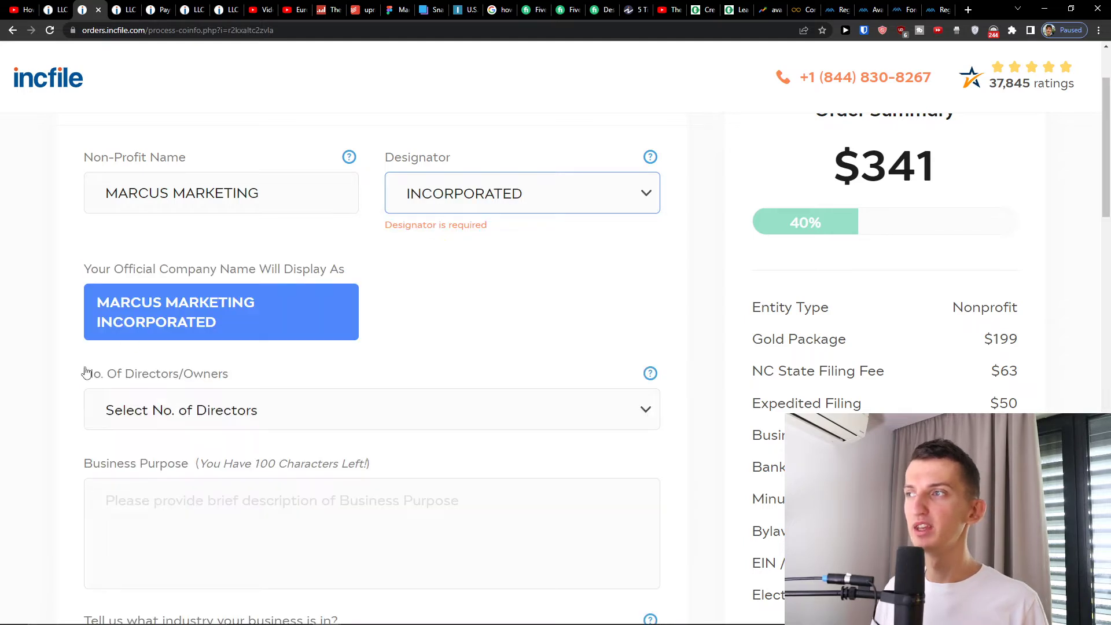
- Set the number of directors/owners to 2
scroll(116, 366, "down", 1)
left_click(155, 341)
left_click(165, 357)
left_click(193, 315)
left_click(196, 377)
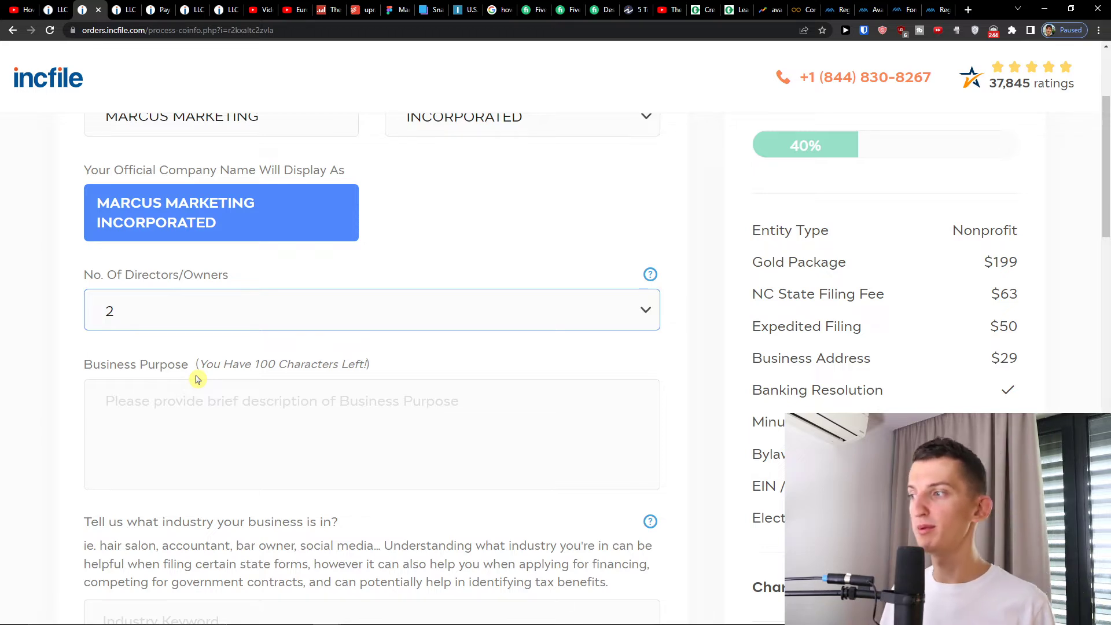
- Enter 'Marketing service for small business owners' as the business purpose
left_click(202, 441)
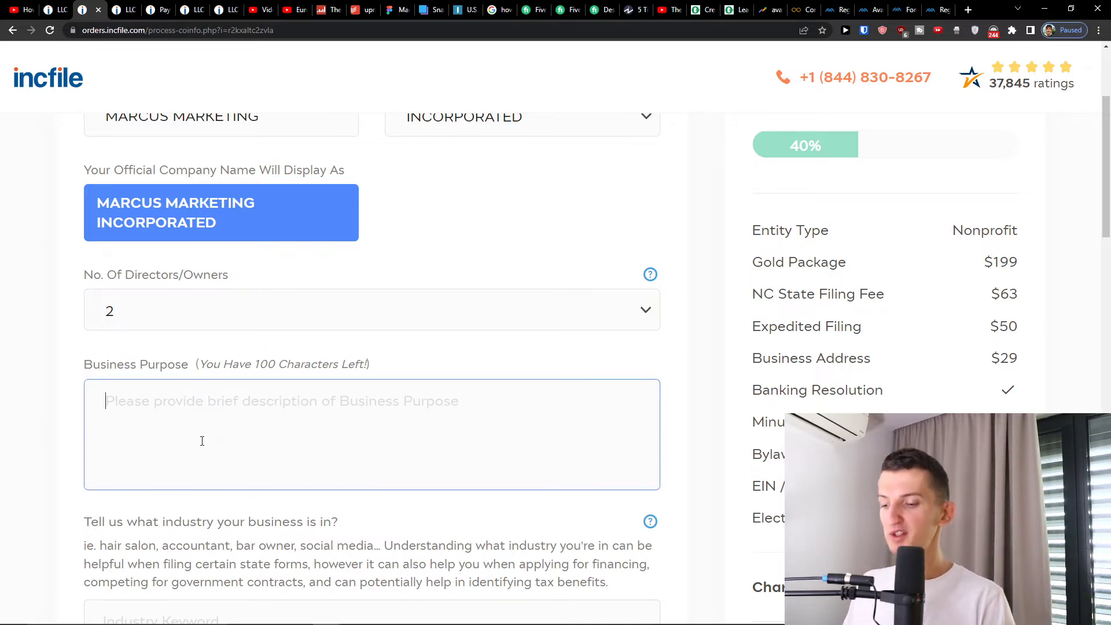
type("marketing srr")
key("BackSpace")
key("BackSpace")
type("eri")
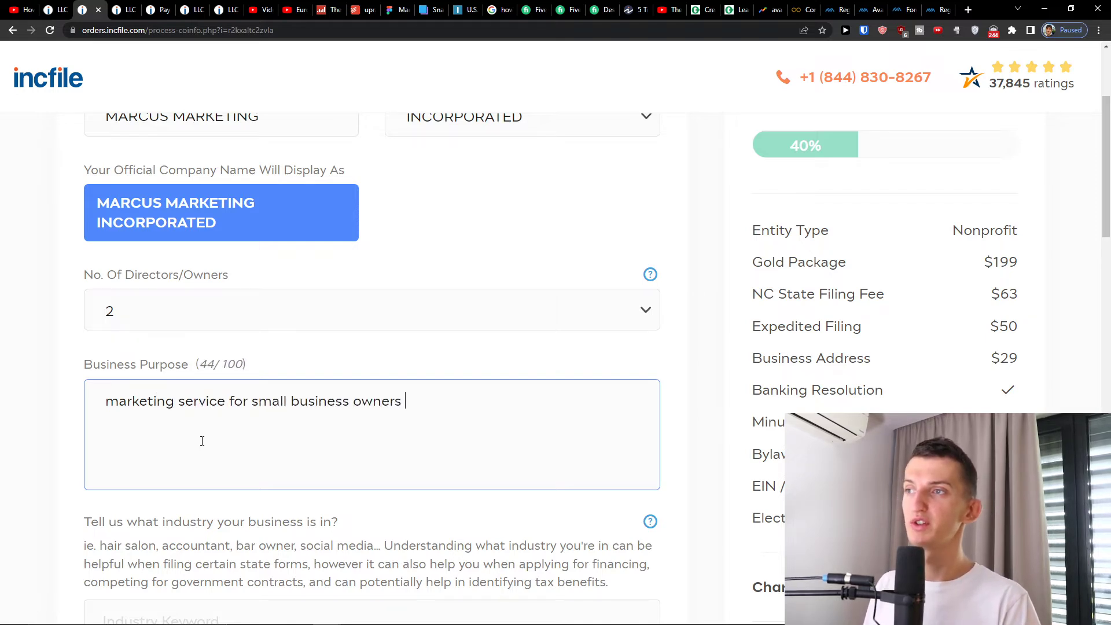
scroll(199, 440, "down", 3)
- Search the industry keyword 'mar' and choose 541613 - Marketing consulting services
left_click(212, 457)
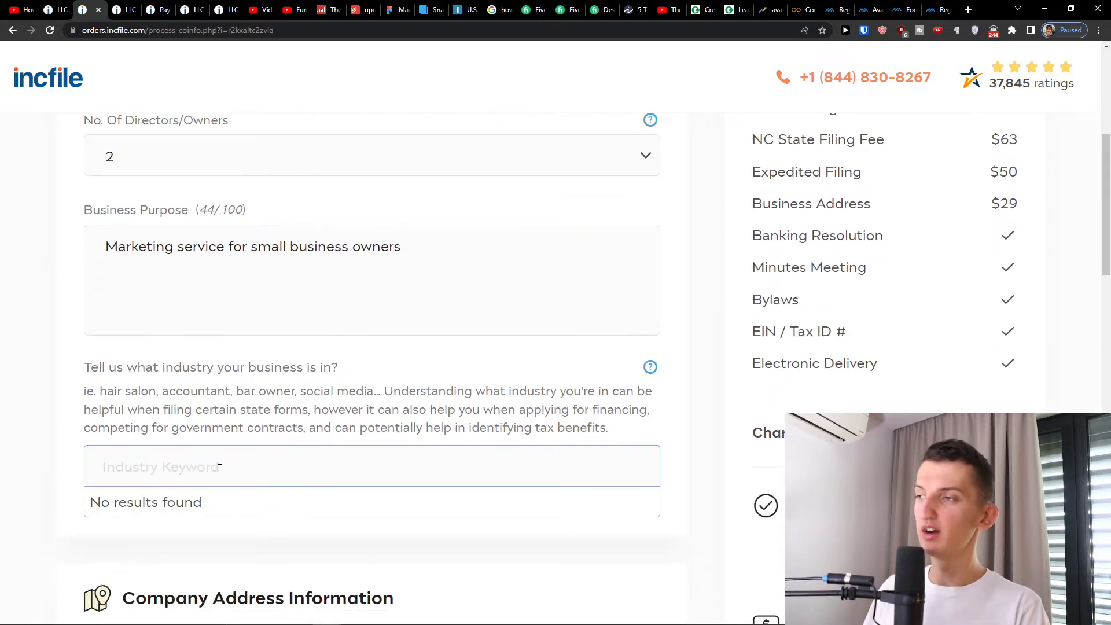
type("marketing")
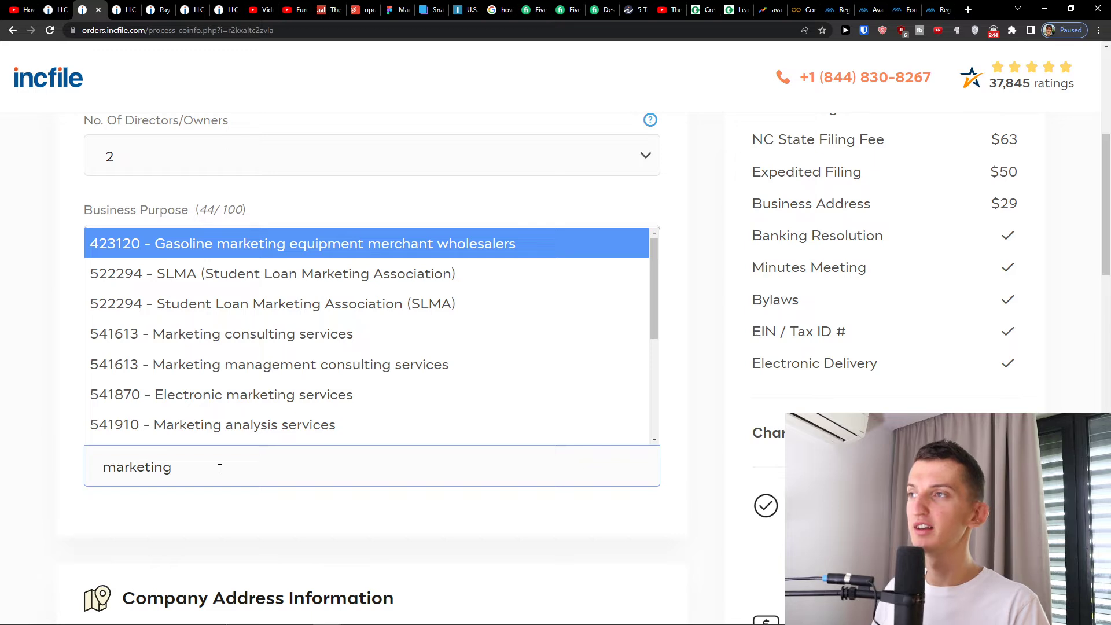
left_click(221, 334)
scroll(254, 400, "up", 1)
scroll(258, 416, "down", 1)
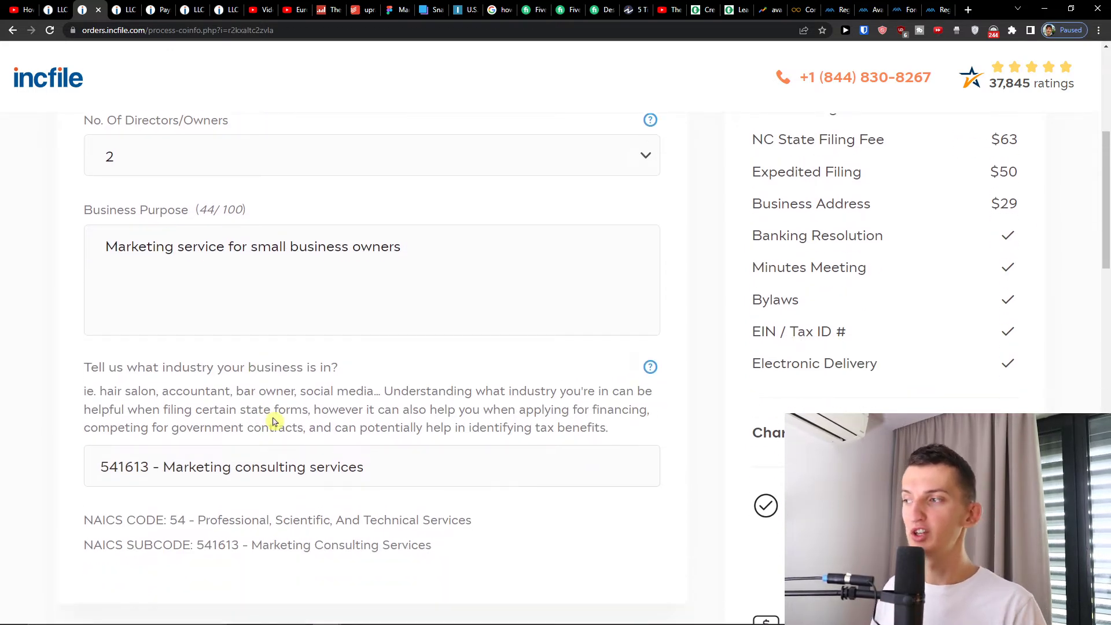
scroll(260, 411, "up", 1)
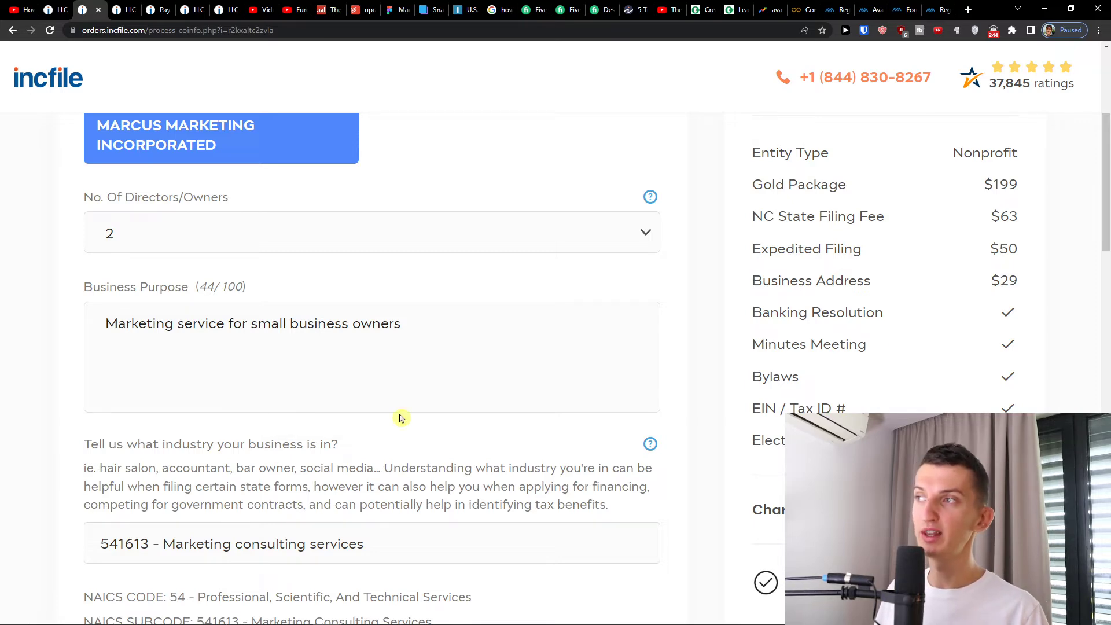
- Use the company's own address, auto-filled from the saved North Carolina address, and continue
scroll(278, 334, "down", 13)
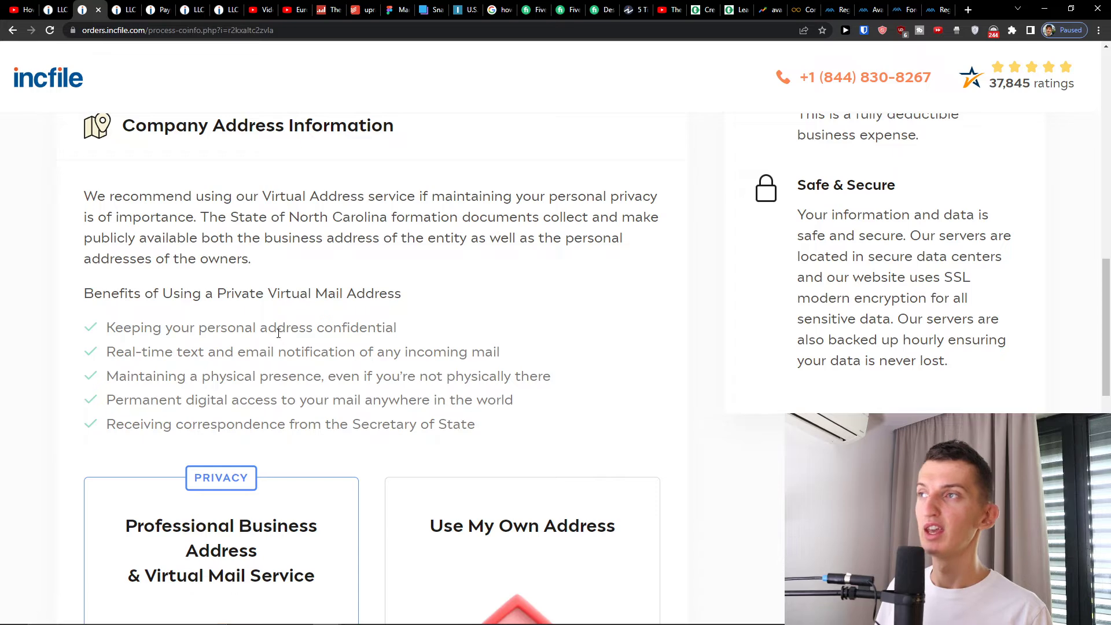
scroll(278, 335, "up", 3)
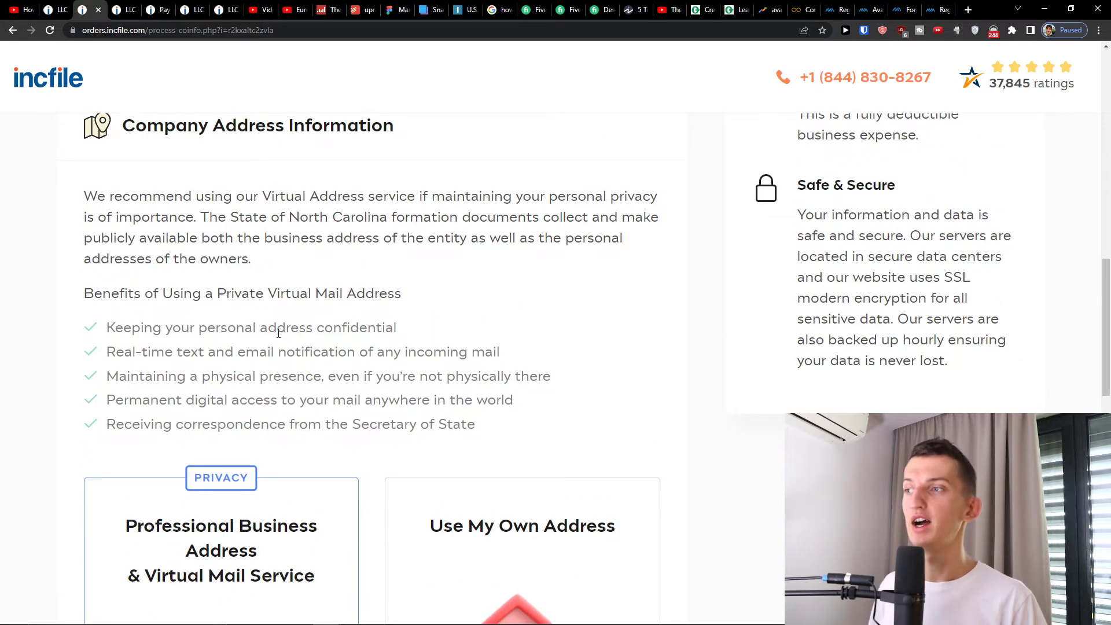
scroll(279, 333, "down", 4)
scroll(280, 351, "down", 1)
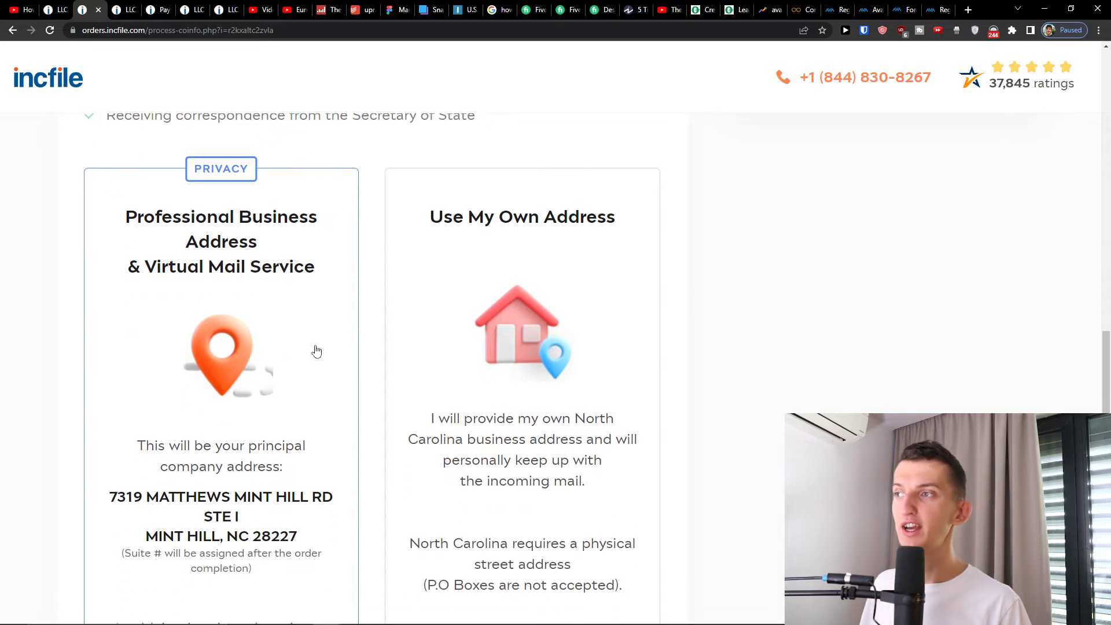
scroll(316, 351, "down", 2)
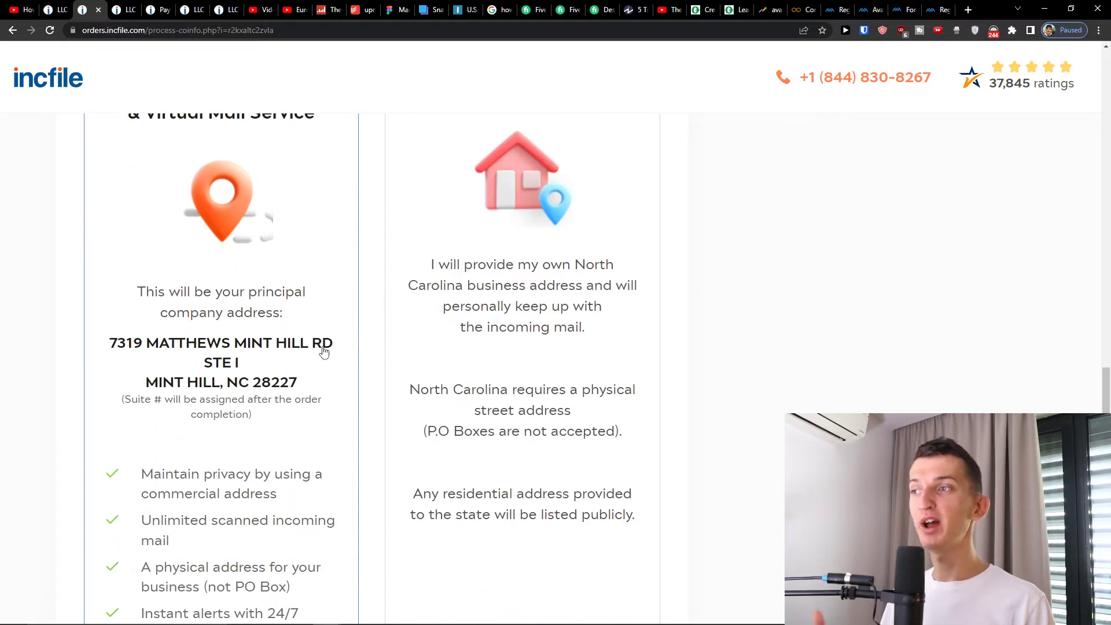
scroll(324, 352, "up", 2)
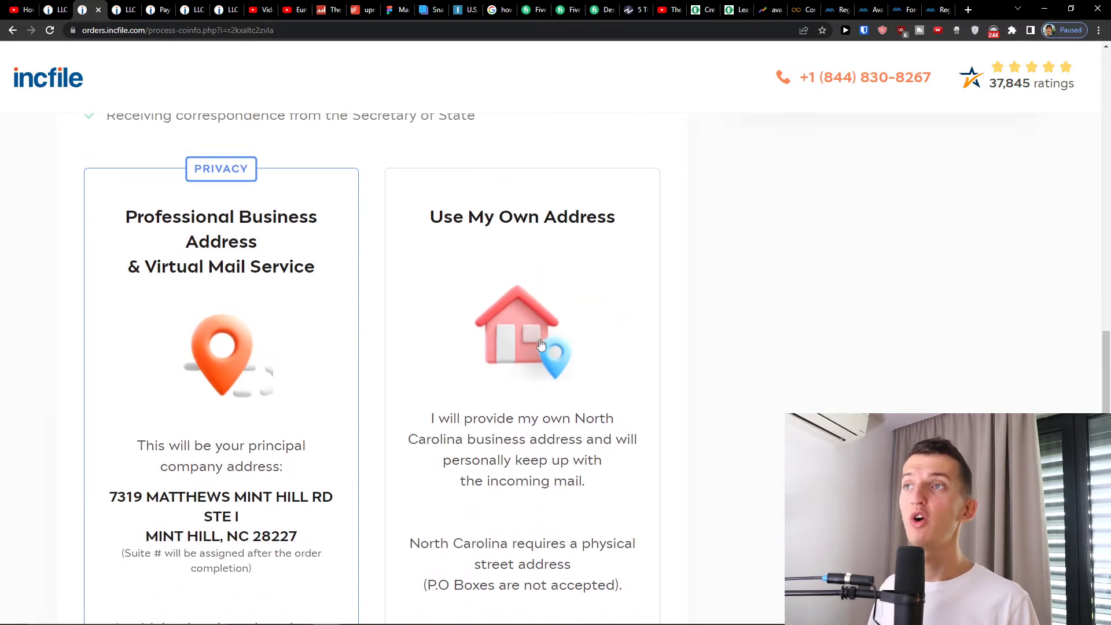
scroll(325, 335, "down", 9)
left_click(177, 488)
scroll(402, 340, "up", 1)
scroll(402, 340, "down", 6)
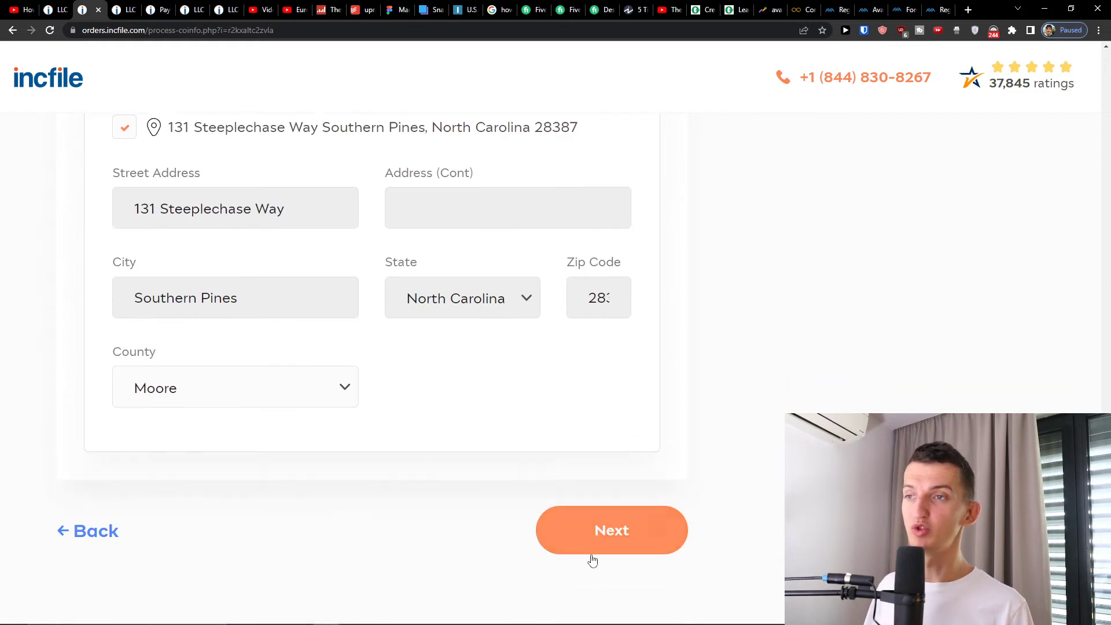
left_click(604, 533)
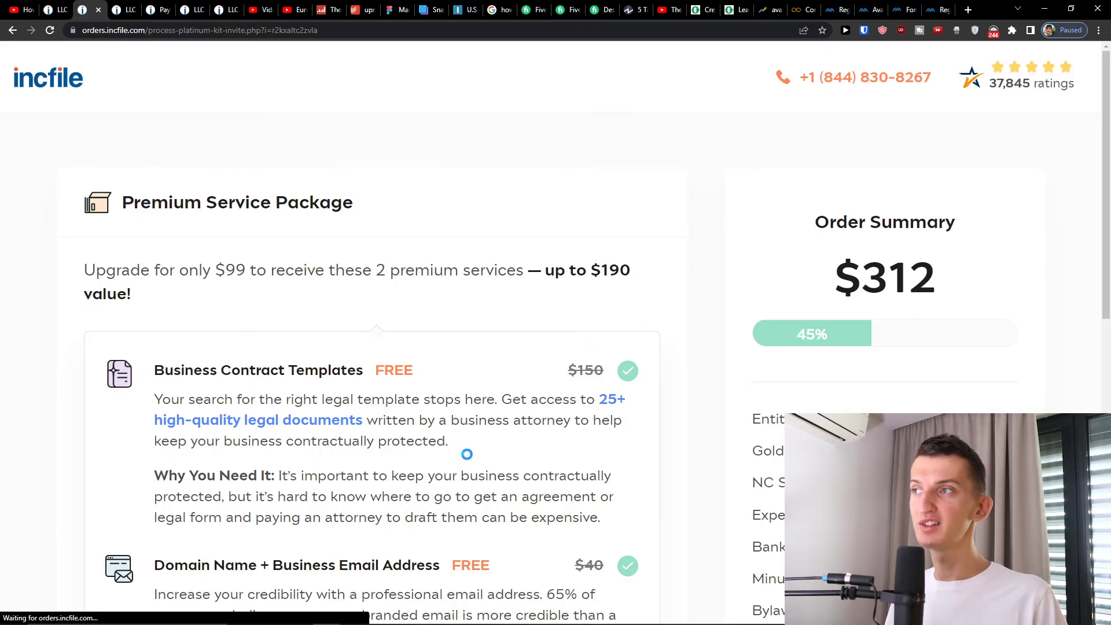
- Decline the $99 Premium Service Package with 'No thanks, I will pass on this opportunity.'
scroll(473, 304, "down", 1)
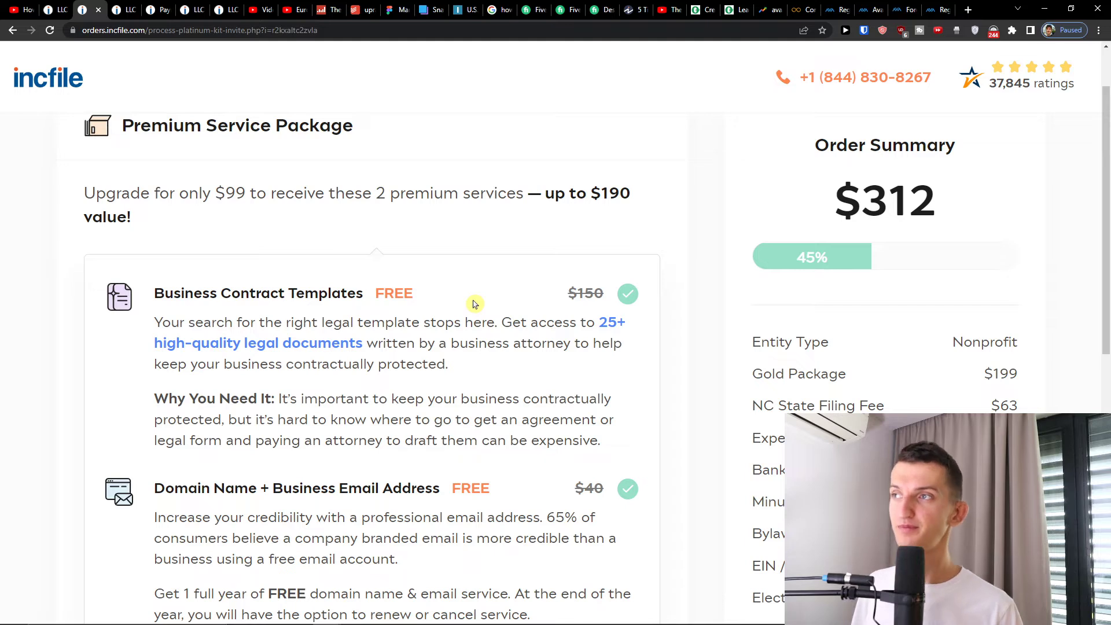
scroll(473, 304, "down", 3)
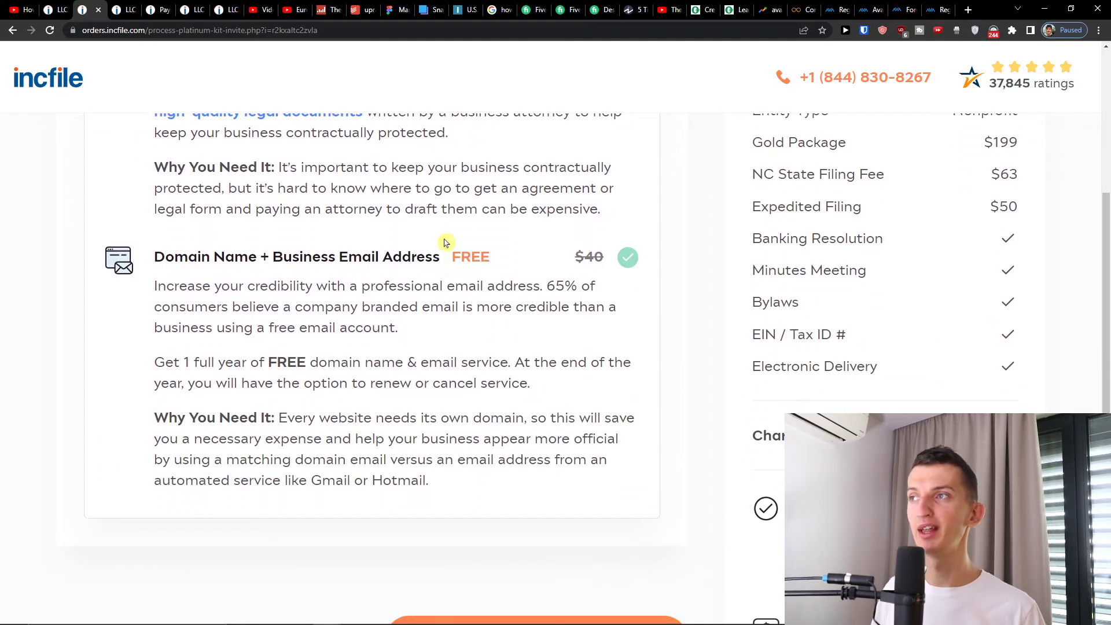
scroll(423, 311, "down", 3)
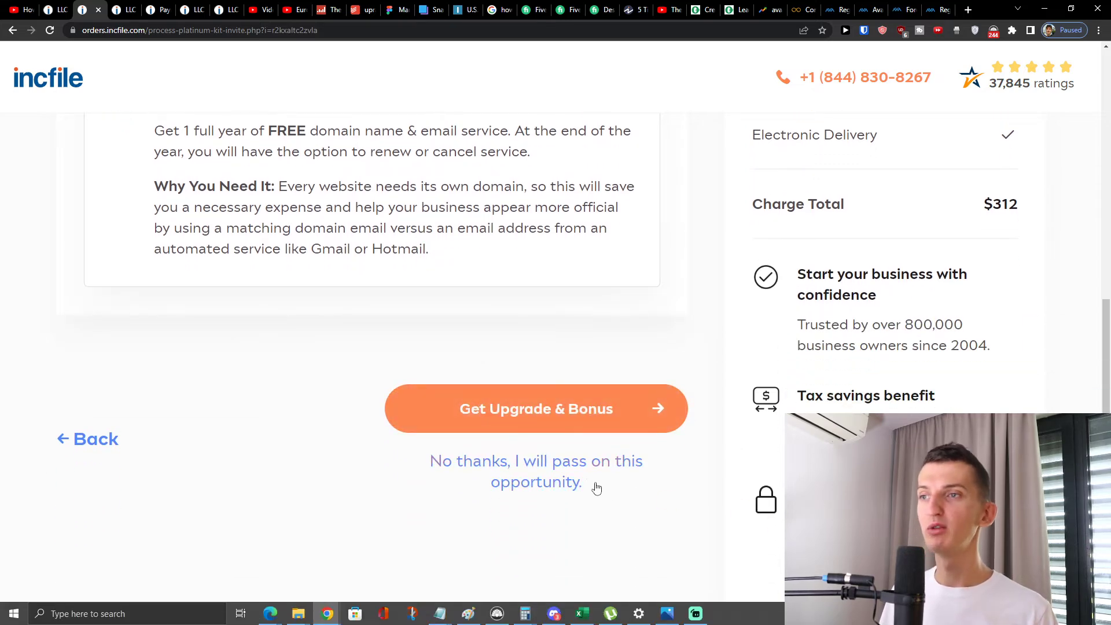
left_click(558, 470)
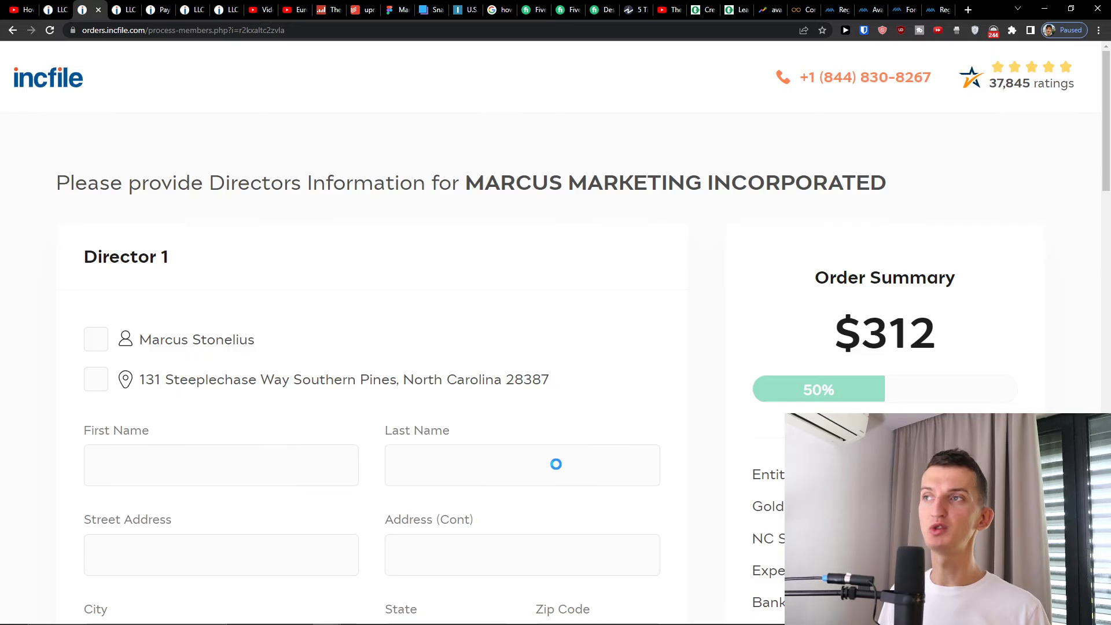
- Fill Director 1's name and address from the saved contact details
left_click(192, 359)
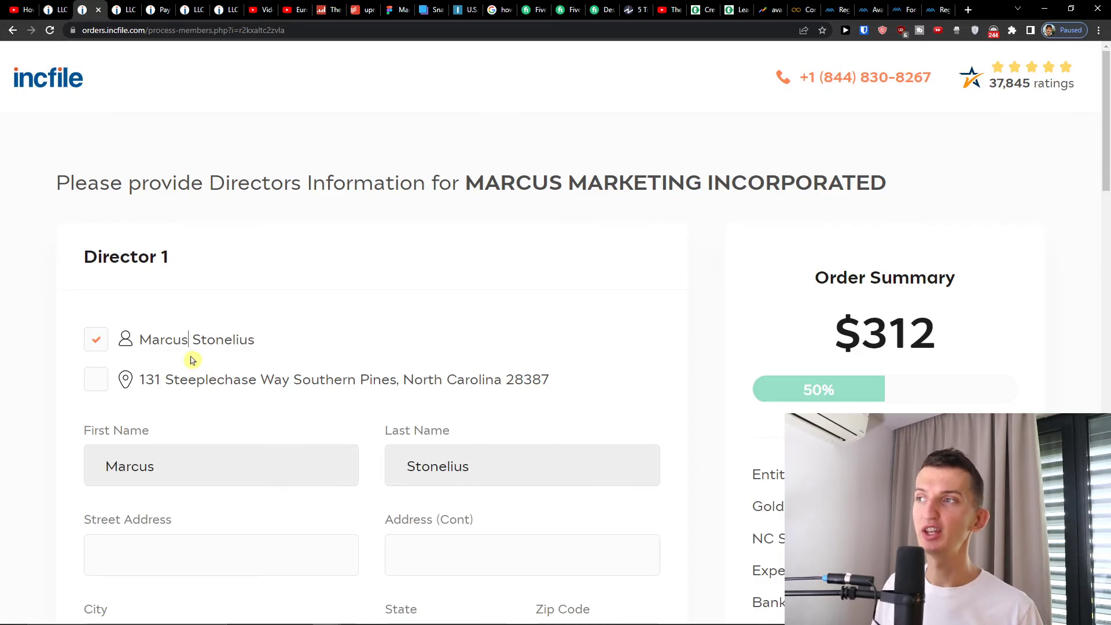
left_click(190, 386)
scroll(489, 188, "down", 10)
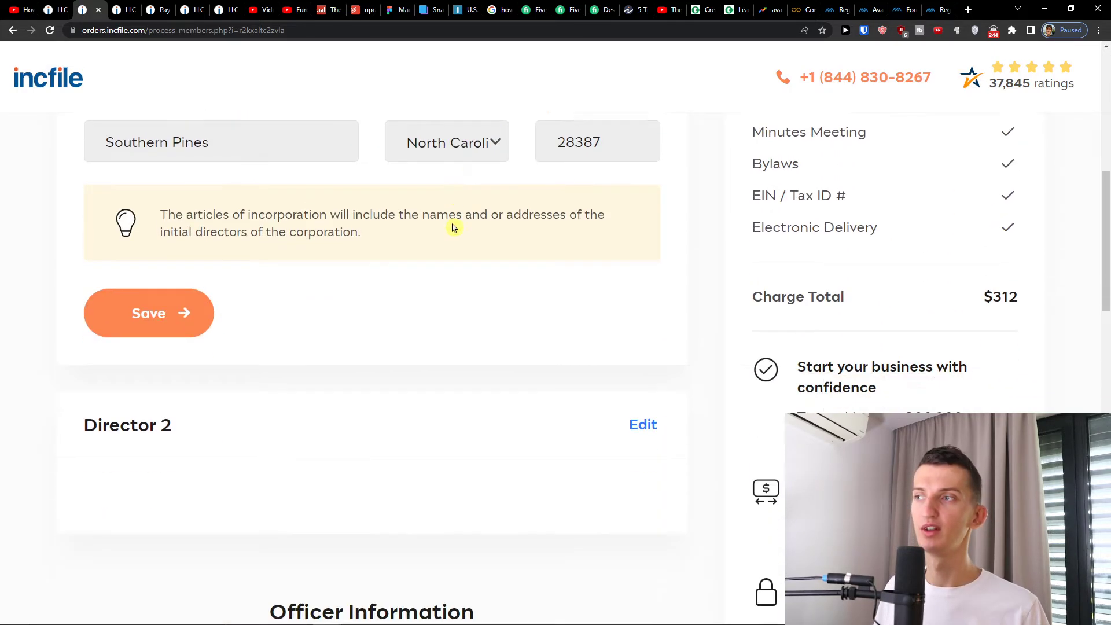
- Give Director 2 the saved address and type the director's first and last name
left_click(643, 232)
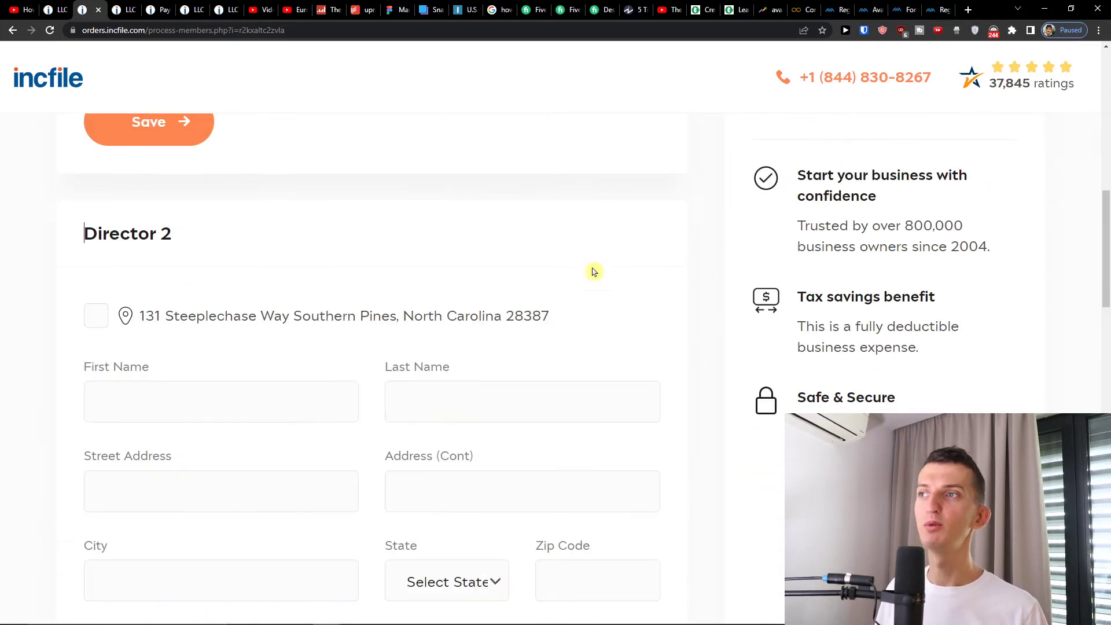
left_click(215, 329)
left_click(197, 383)
key("Tab")
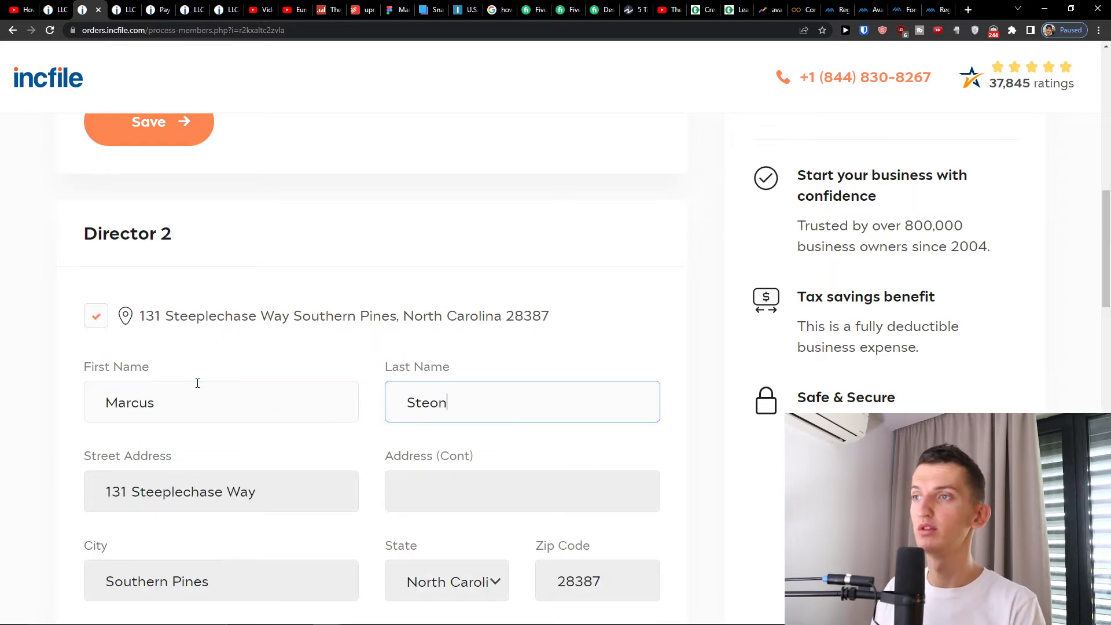
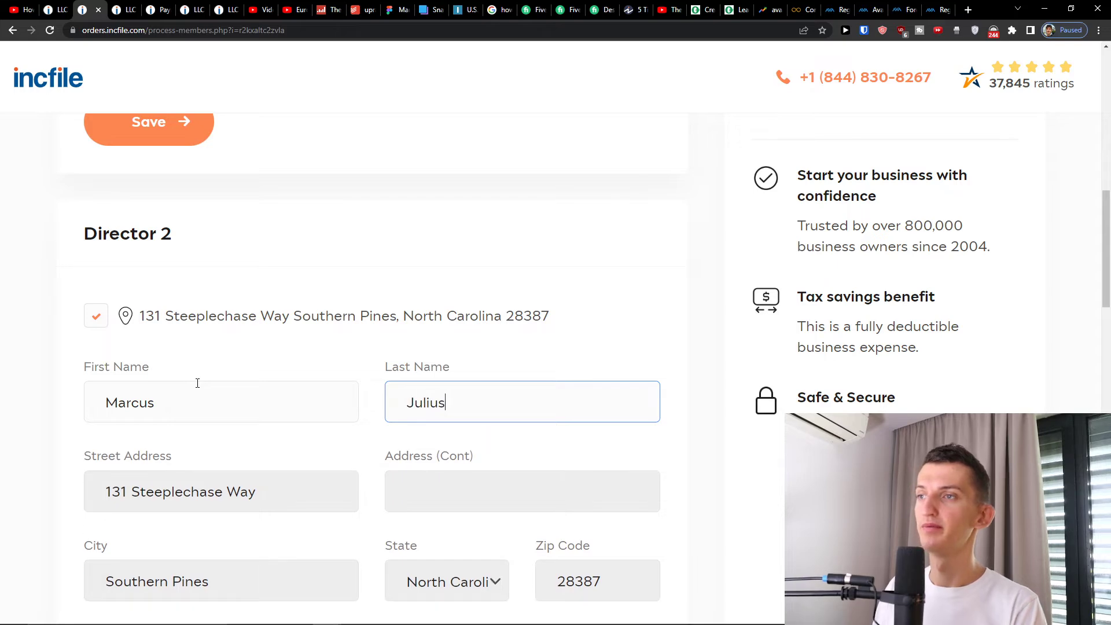
scroll(280, 407, "down", 8)
scroll(312, 405, "down", 3)
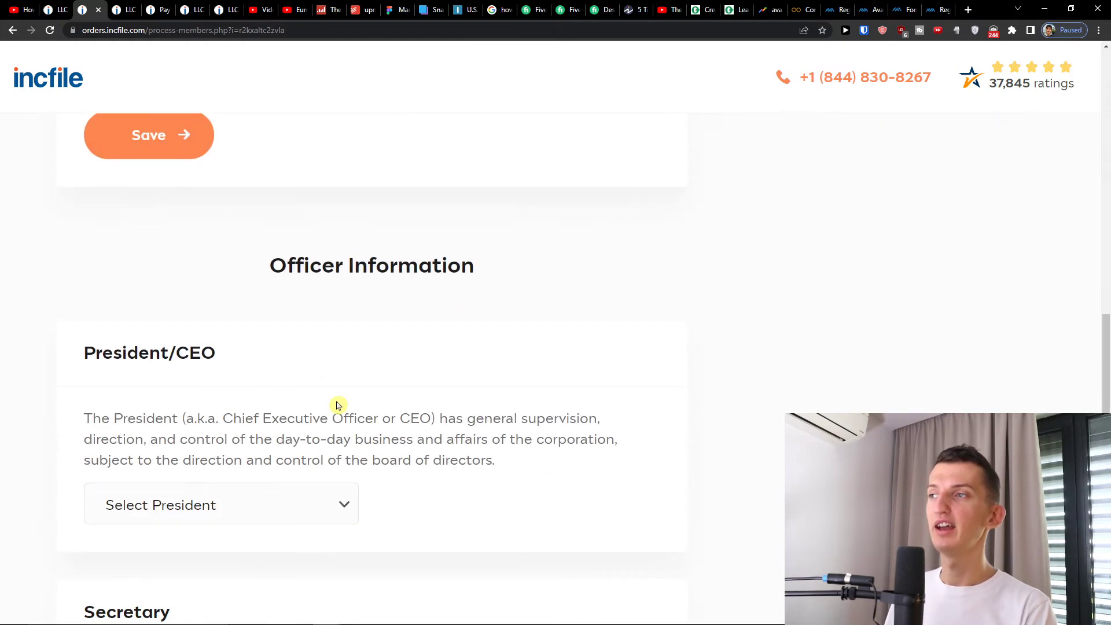
- Assign the first director as President and the second director as Secretary
scroll(339, 379, "down", 1)
left_click(290, 413)
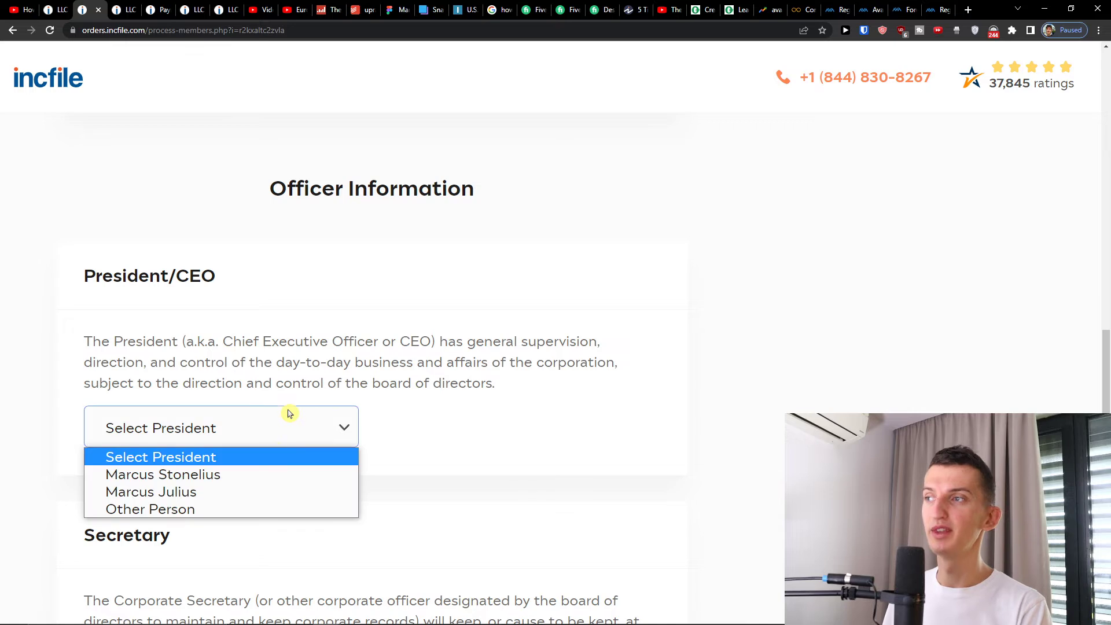
left_click(260, 473)
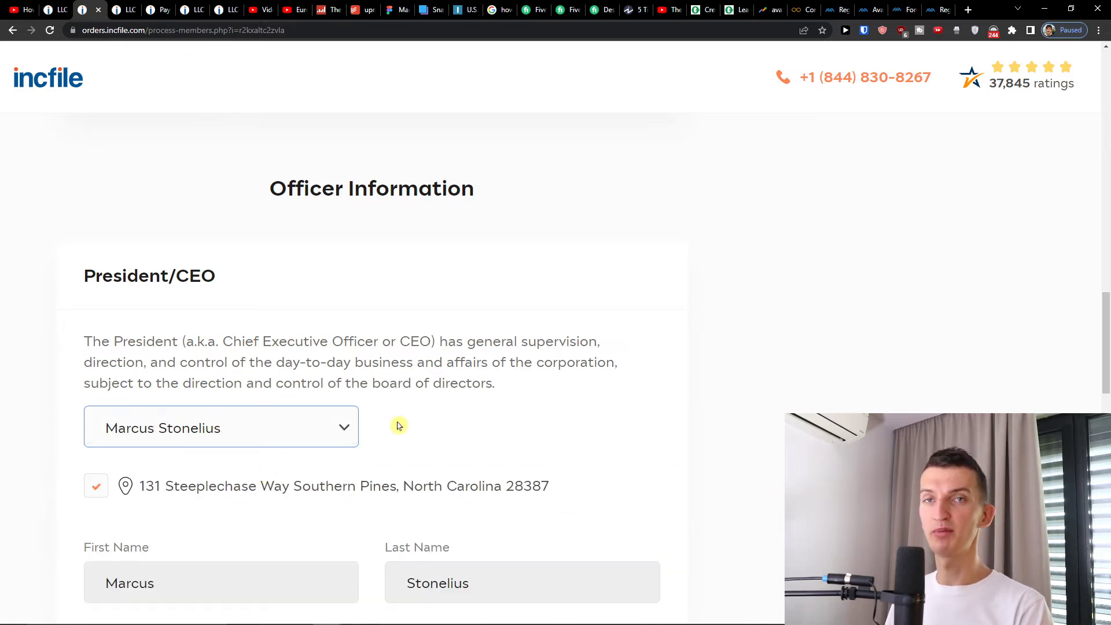
scroll(553, 309, "down", 12)
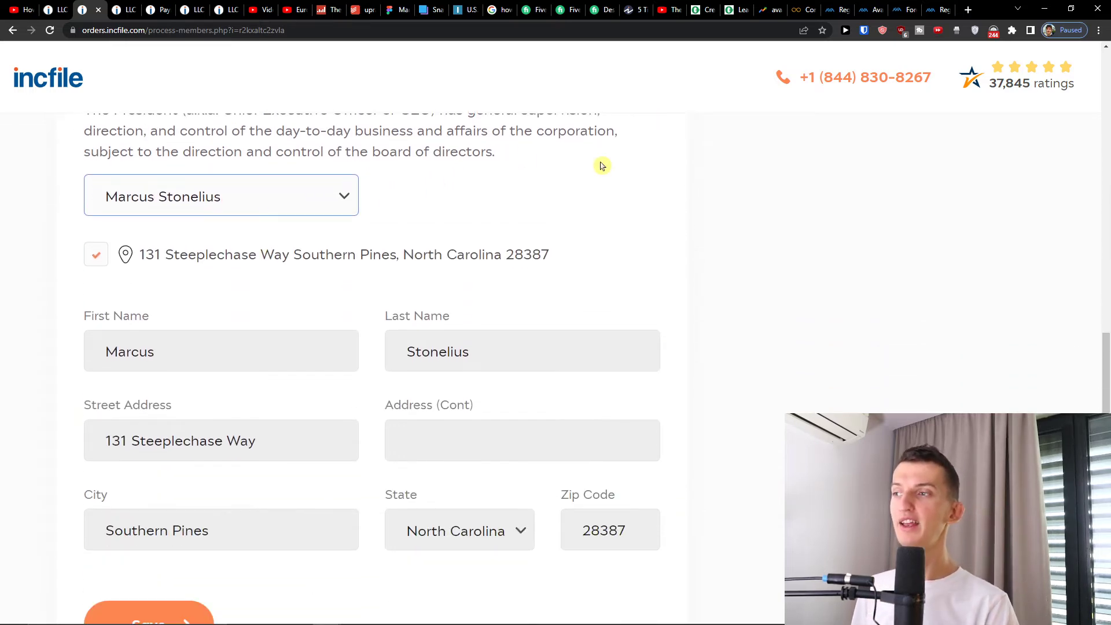
scroll(355, 296, "down", 3)
left_click(318, 304)
left_click(265, 320)
left_click(265, 309)
left_click(265, 355)
- Make the second director Treasurer, leave Vice President empty, and submit the officers
scroll(303, 356, "down", 9)
left_click(243, 445)
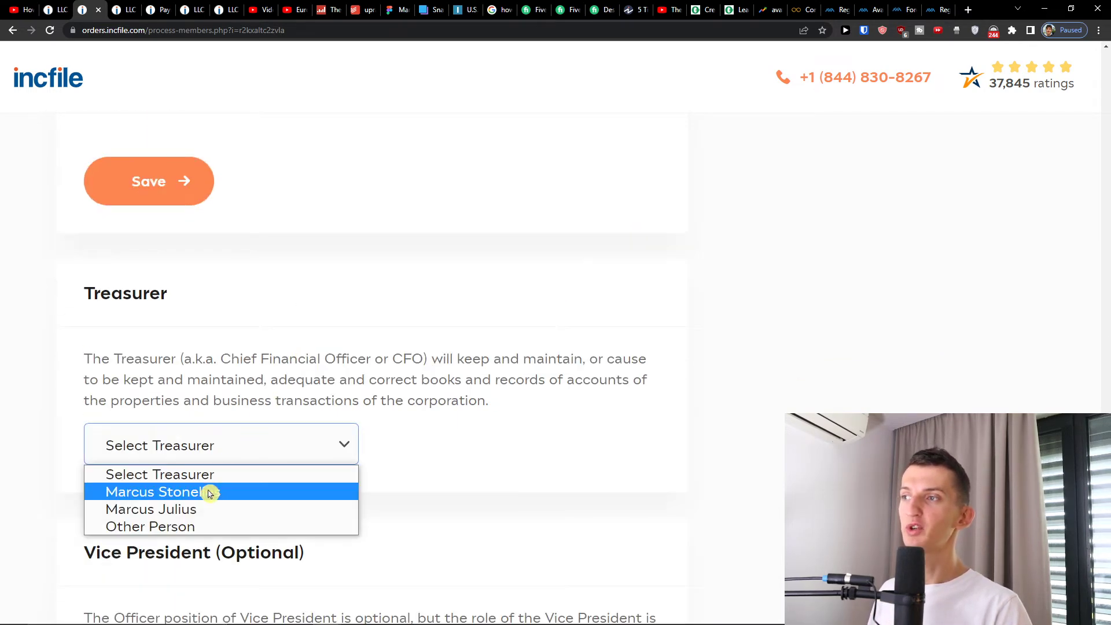
left_click(209, 505)
scroll(273, 435, "down", 4)
scroll(274, 436, "down", 9)
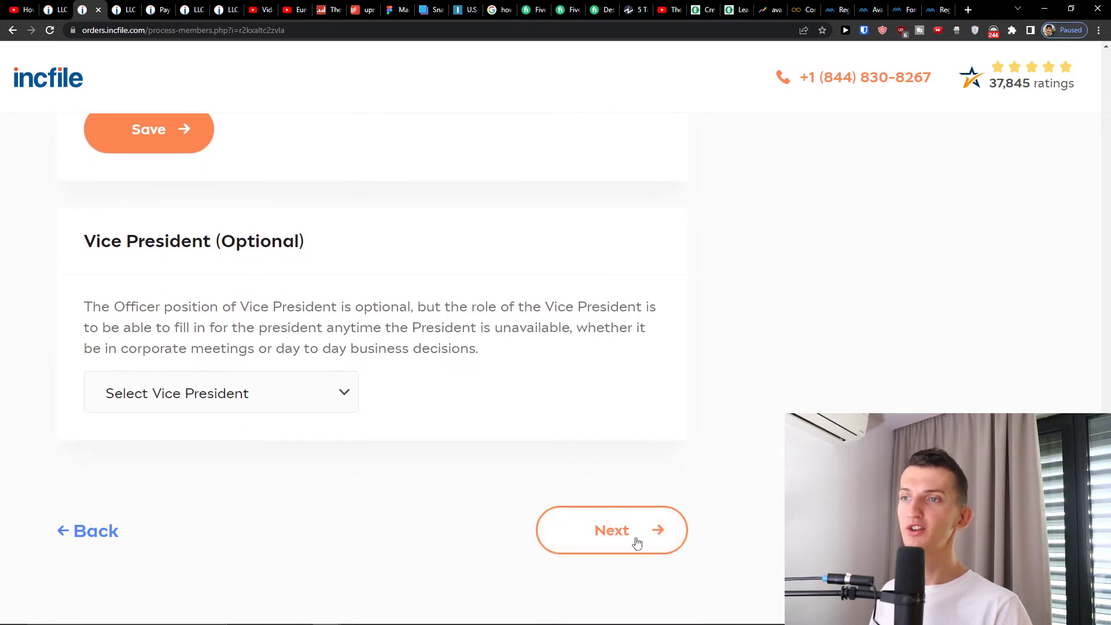
scroll(609, 541, "up", 20)
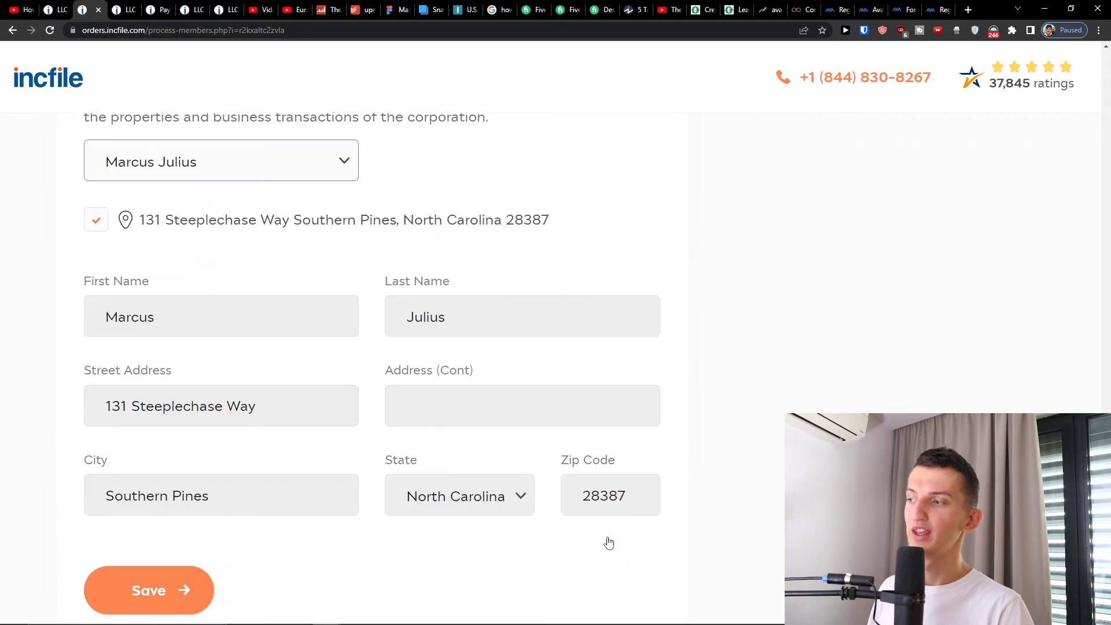
scroll(609, 541, "down", 15)
scroll(608, 542, "down", 10)
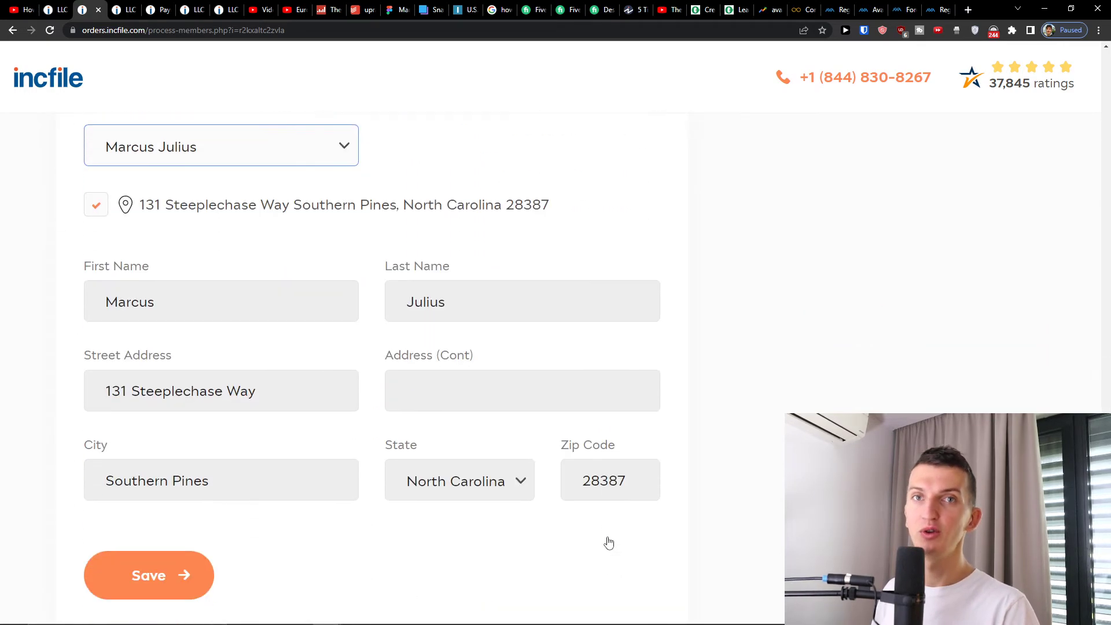
left_click(609, 541)
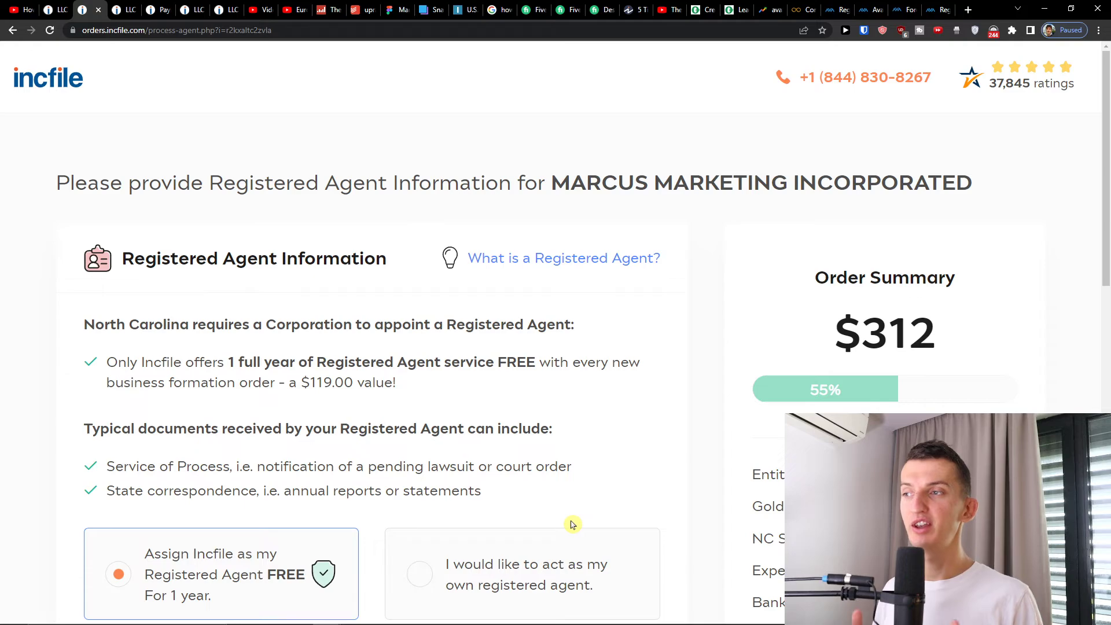
- Leave 'Assign Incfile as my Registered Agent FREE' selected and continue to EIN / Tax ID
scroll(515, 459, "down", 4)
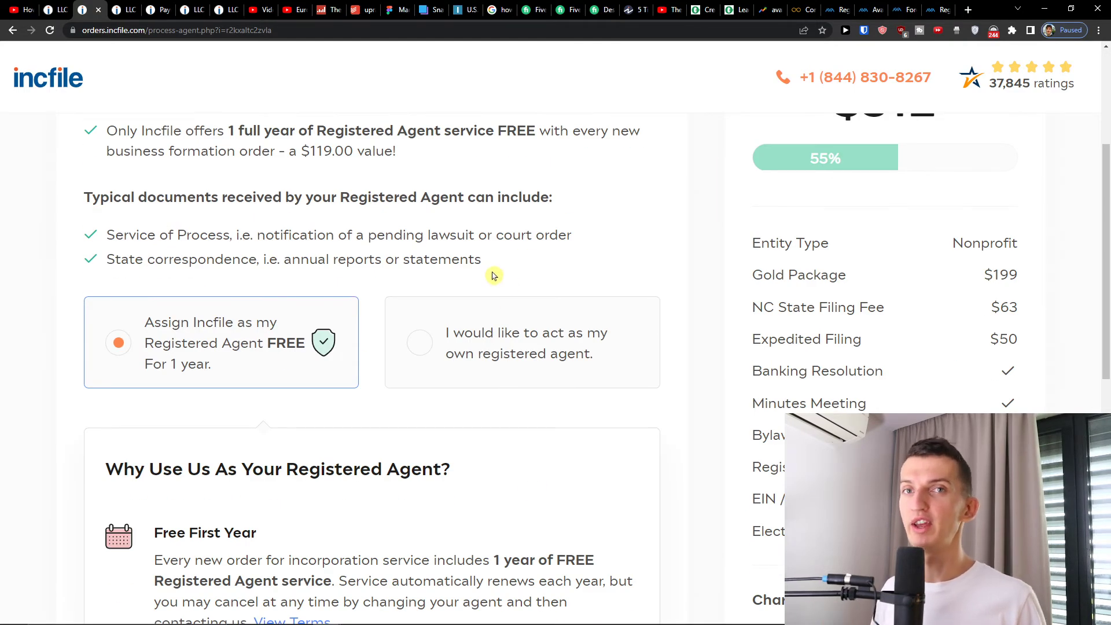
scroll(495, 277, "down", 14)
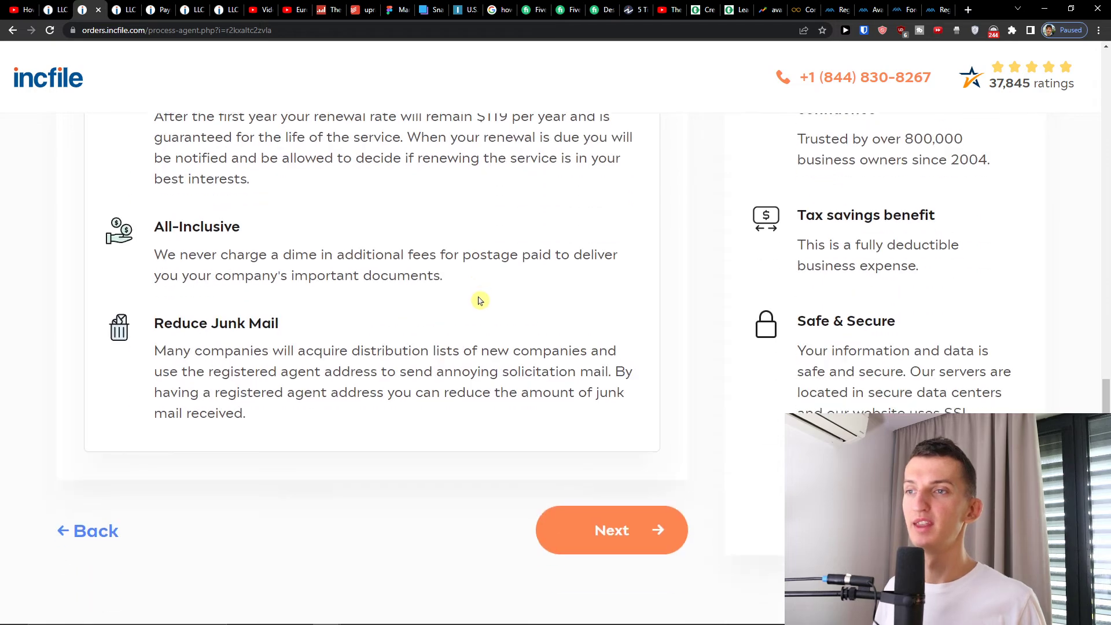
scroll(479, 299, "up", 18)
scroll(479, 300, "down", 17)
scroll(479, 300, "down", 1)
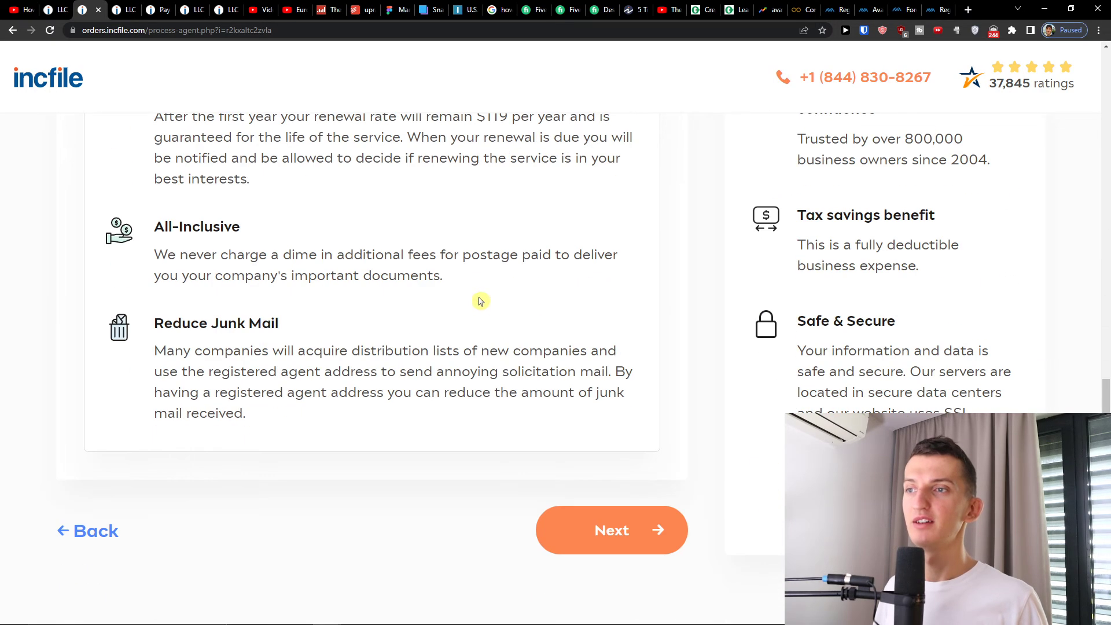
left_click(577, 532)
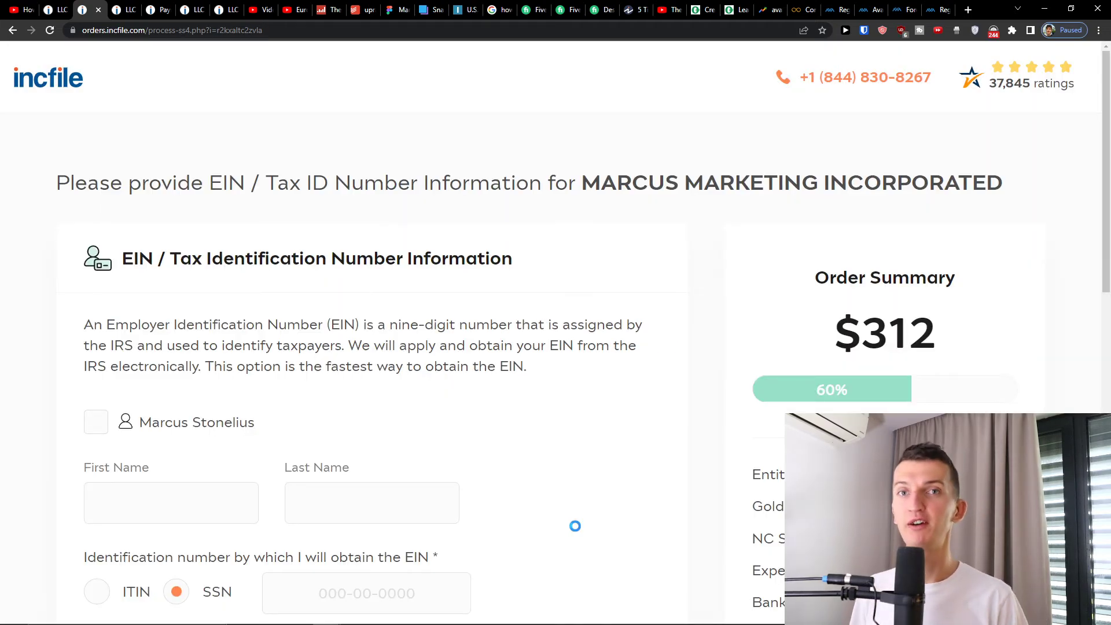
- Fill the EIN applicant's name from the saved contact and enter the SSN
left_click(231, 433)
scroll(307, 417, "down", 4)
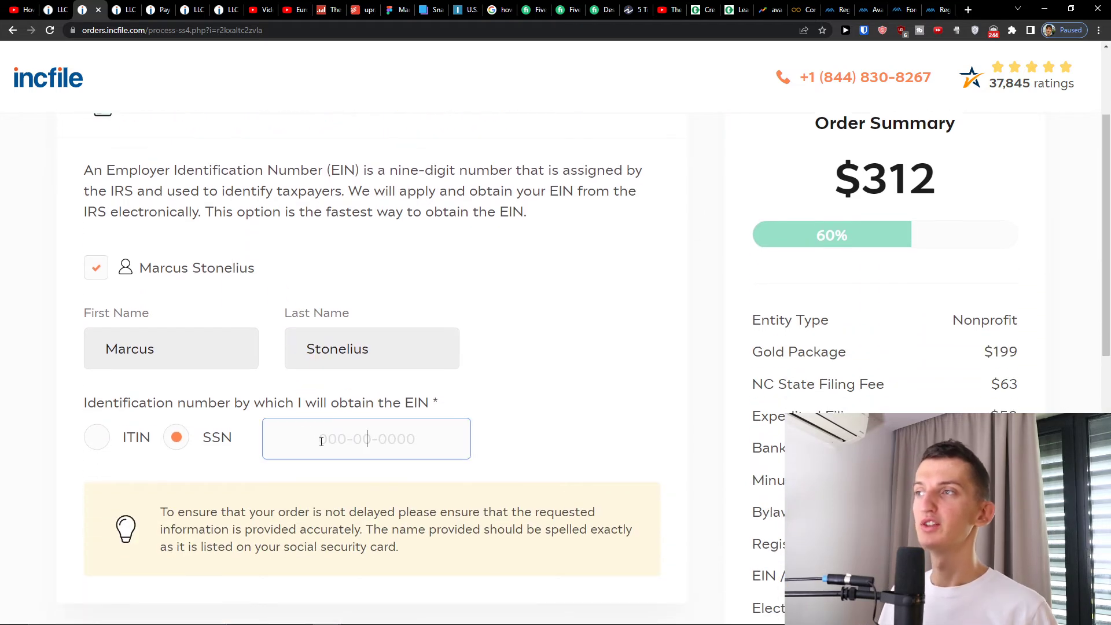
scroll(307, 393, "up", 2)
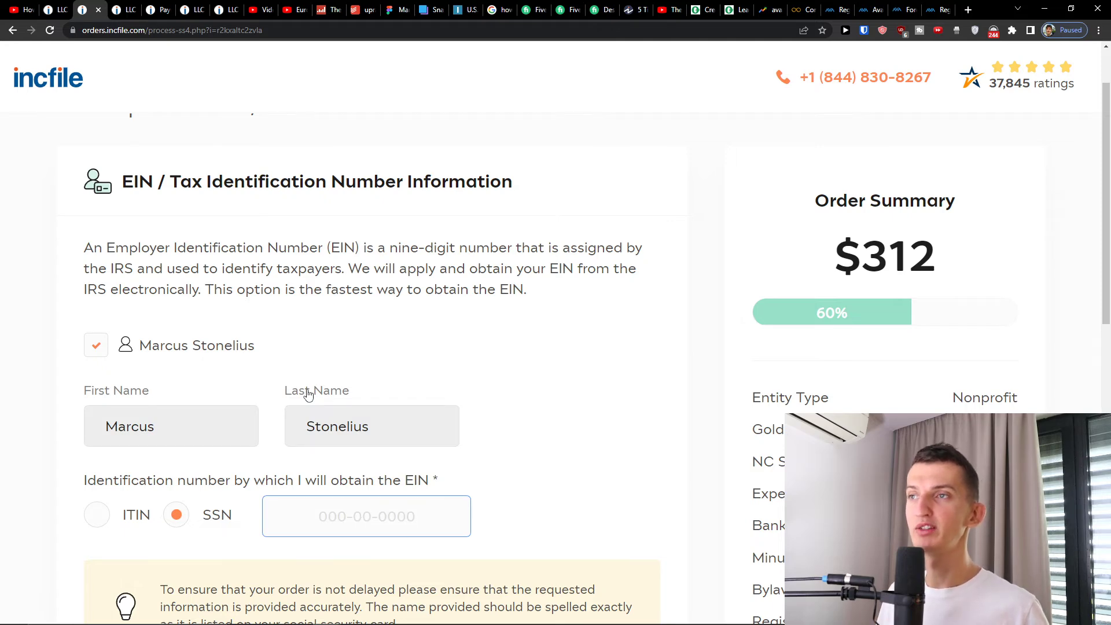
left_click(585, 341)
- Use the saved address as the physical street address and submit the EIN details
scroll(517, 399, "down", 4)
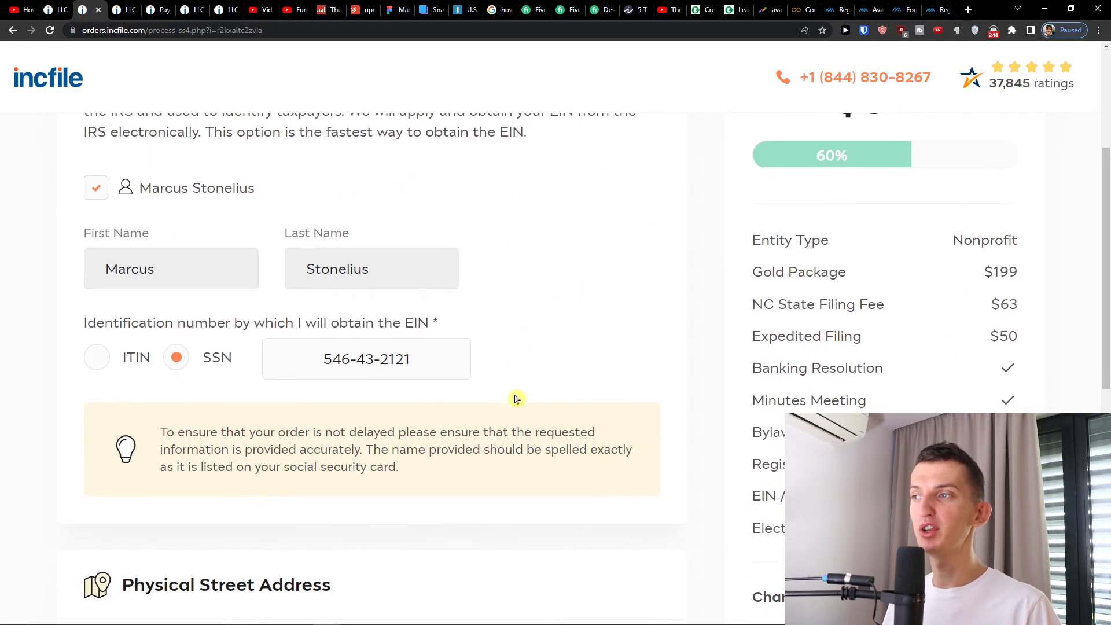
scroll(514, 398, "down", 6)
left_click(457, 405)
scroll(457, 410, "up", 3)
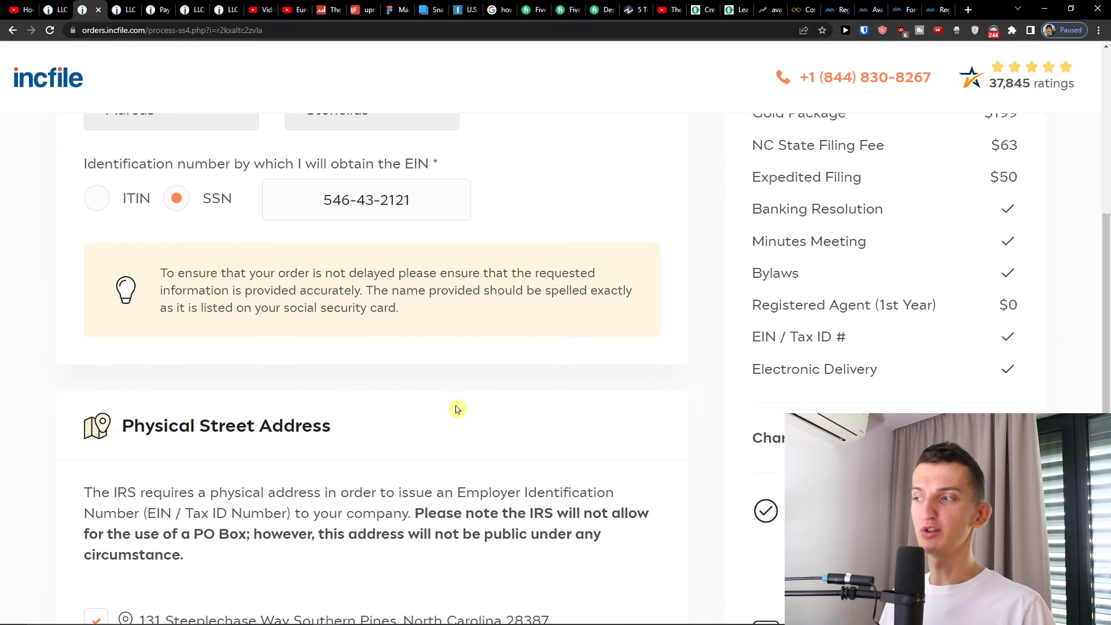
scroll(458, 408, "up", 4)
scroll(468, 402, "up", 2)
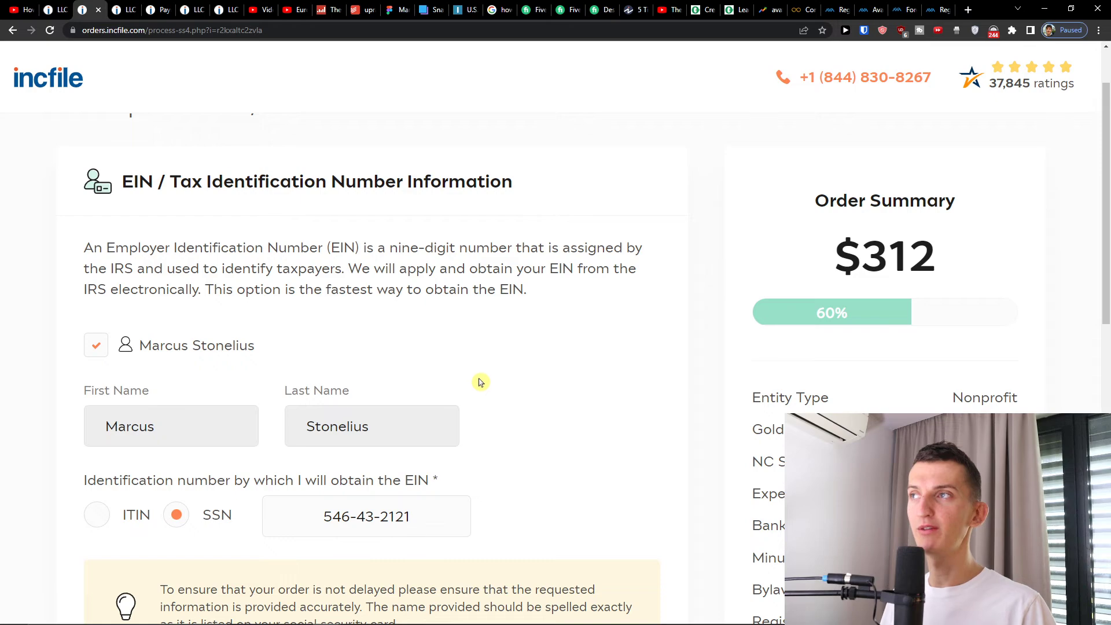
scroll(566, 405, "down", 8)
left_click(572, 524)
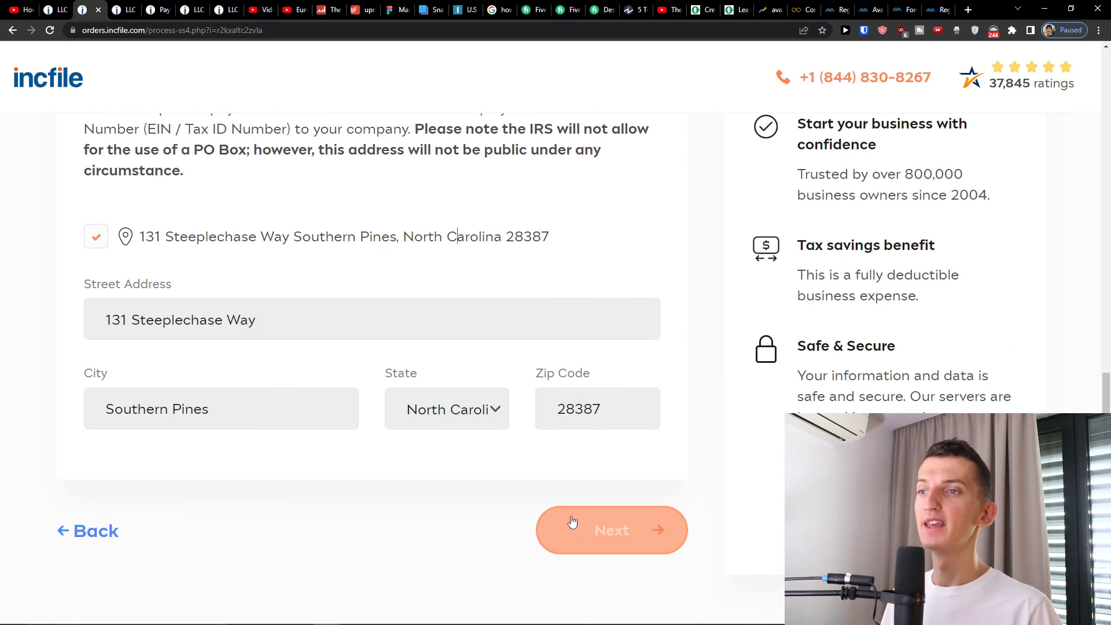
scroll(341, 417, "down", 1)
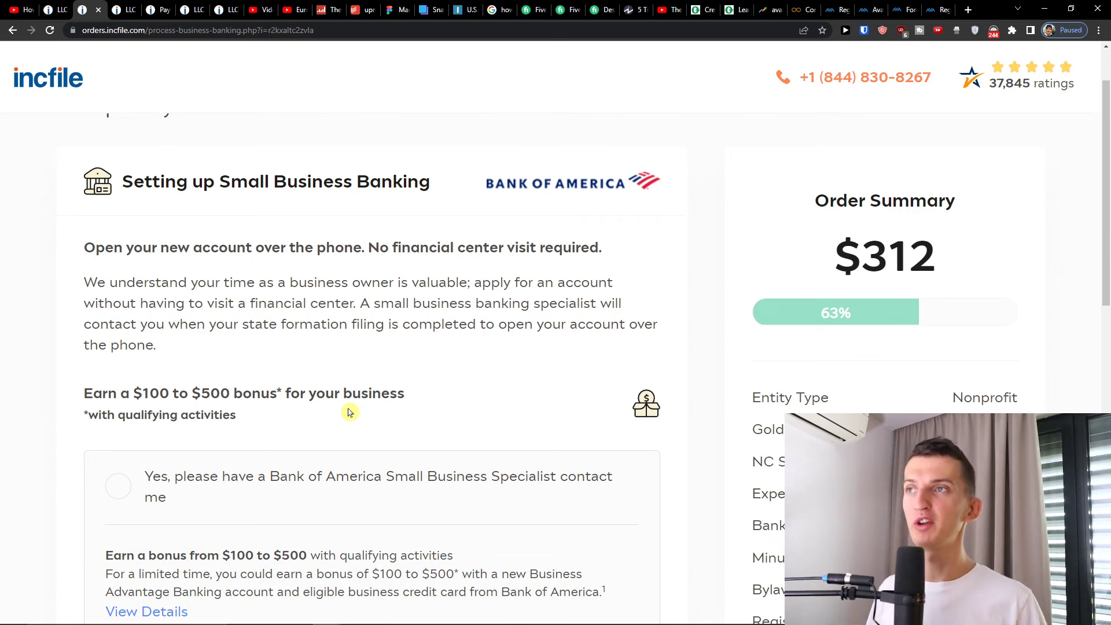
- Choose 'No, not at this time' for the Bank of America specialist and continue
scroll(349, 412, "down", 2)
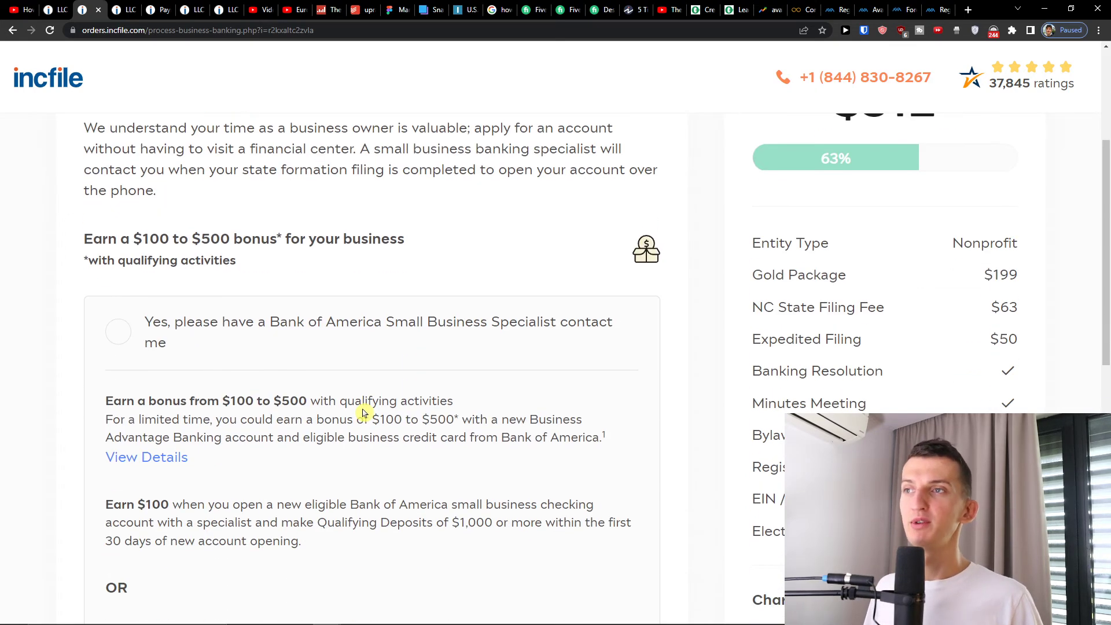
scroll(364, 412, "down", 5)
left_click(315, 504)
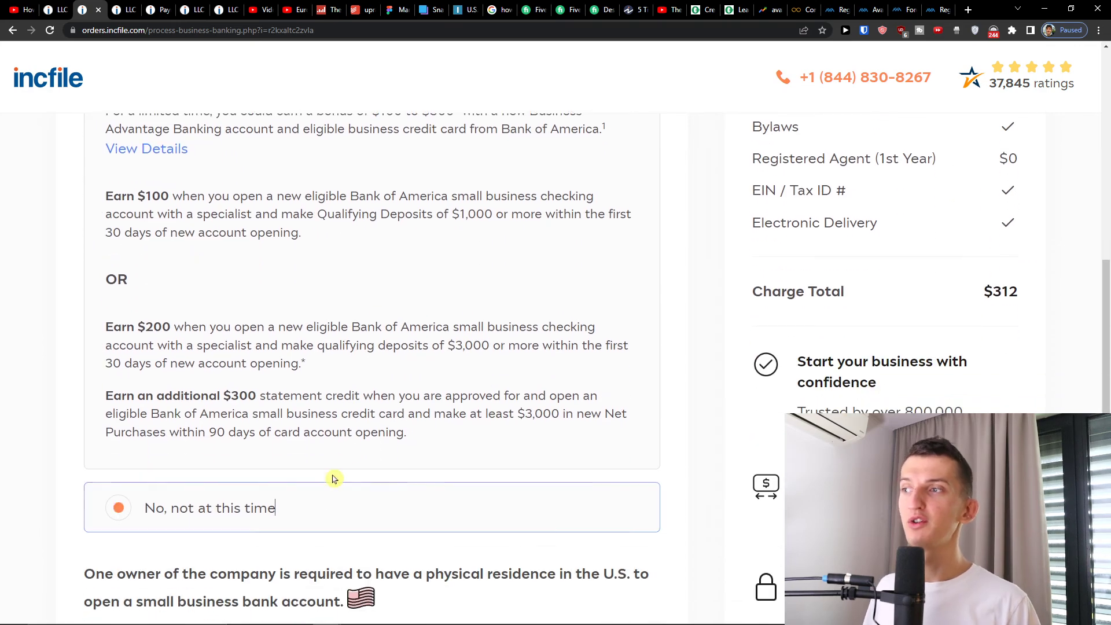
scroll(324, 497, "down", 1)
scroll(371, 410, "down", 4)
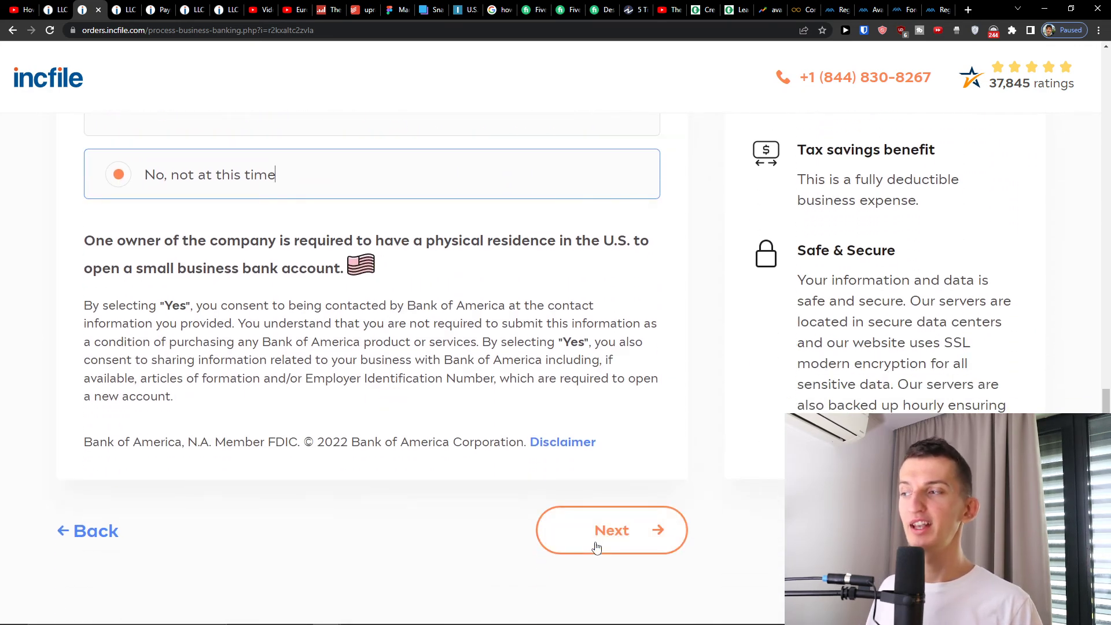
left_click(597, 545)
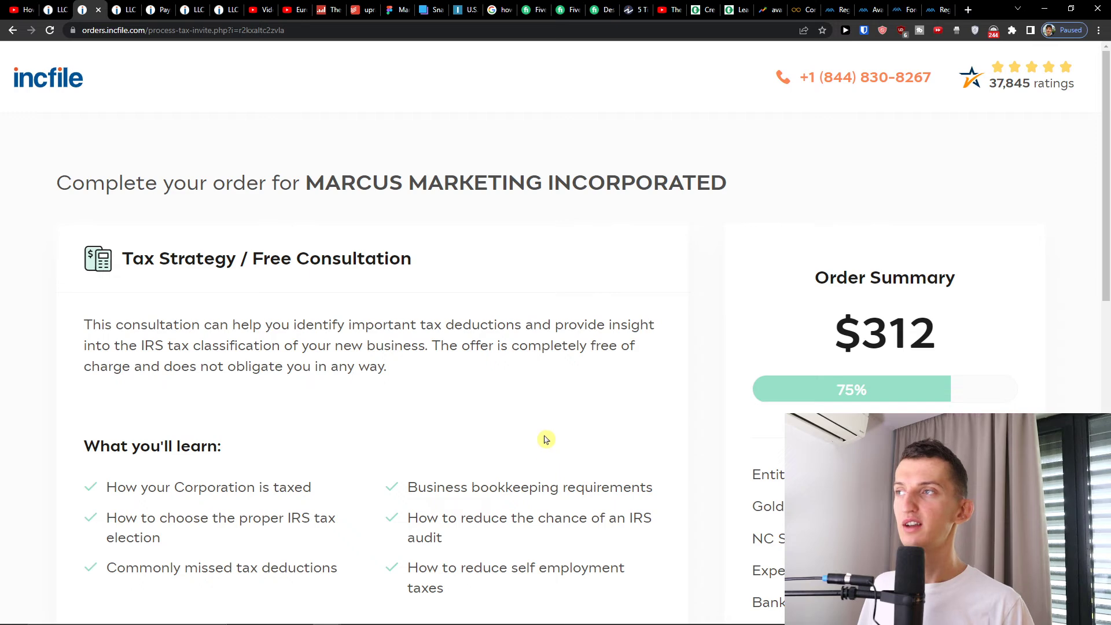
- Choose 'Yes' for the FREE Business Tax Consultation and submit the choice
scroll(545, 415, "down", 3)
scroll(546, 408, "up", 2)
scroll(545, 408, "down", 3)
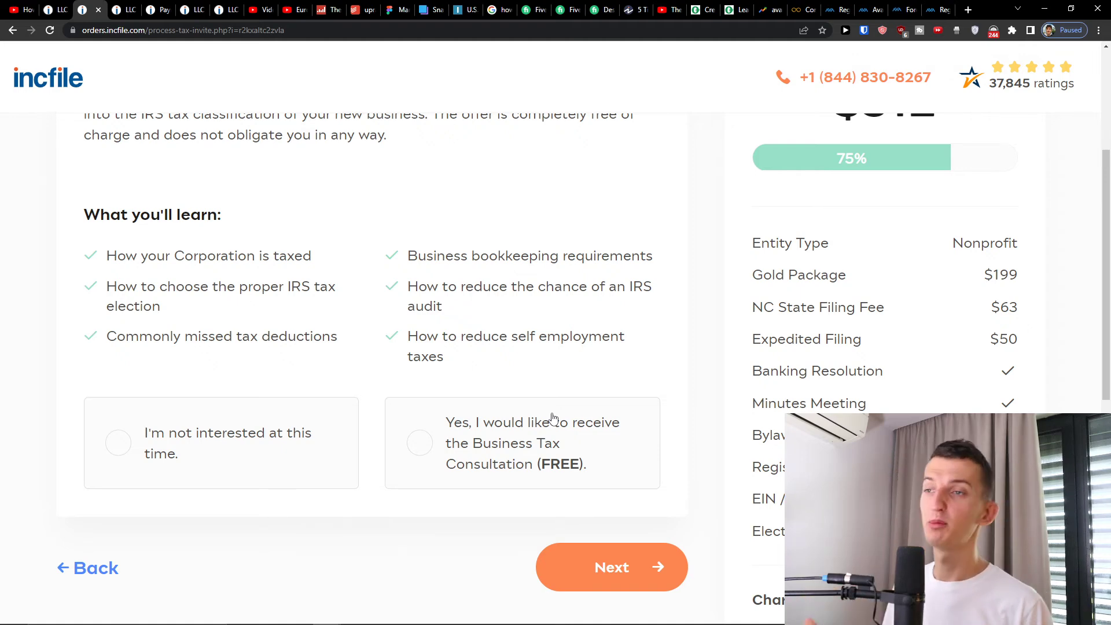
left_click(553, 418)
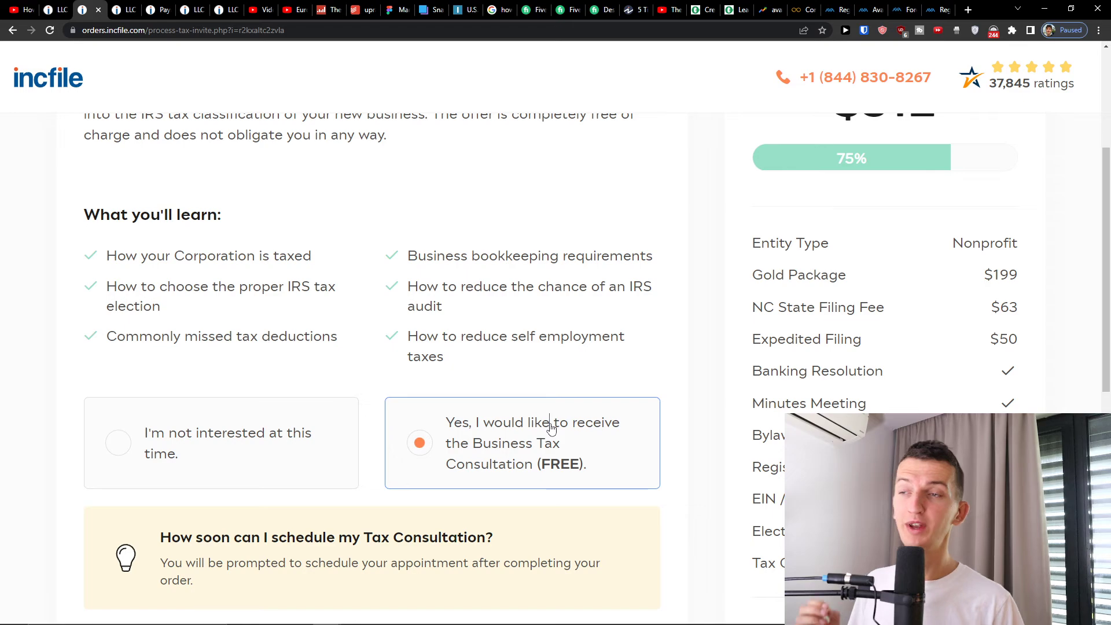
scroll(531, 415, "down", 6)
left_click(590, 321)
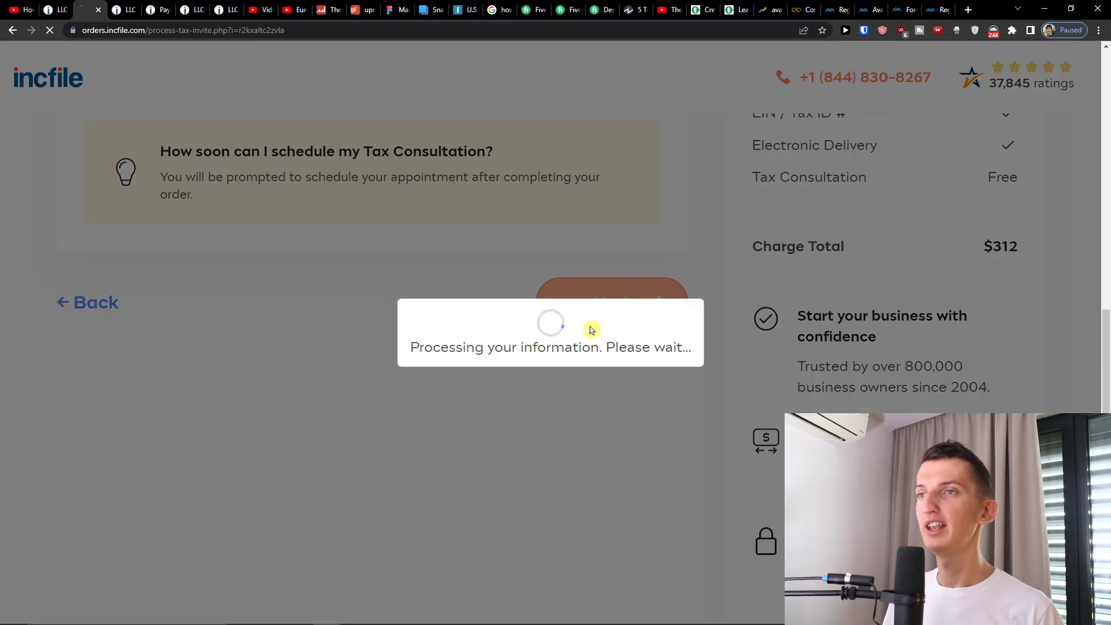
- Check each section of the Review Order page, then confirm the $312 order
scroll(325, 440, "down", 2)
scroll(324, 443, "up", 2)
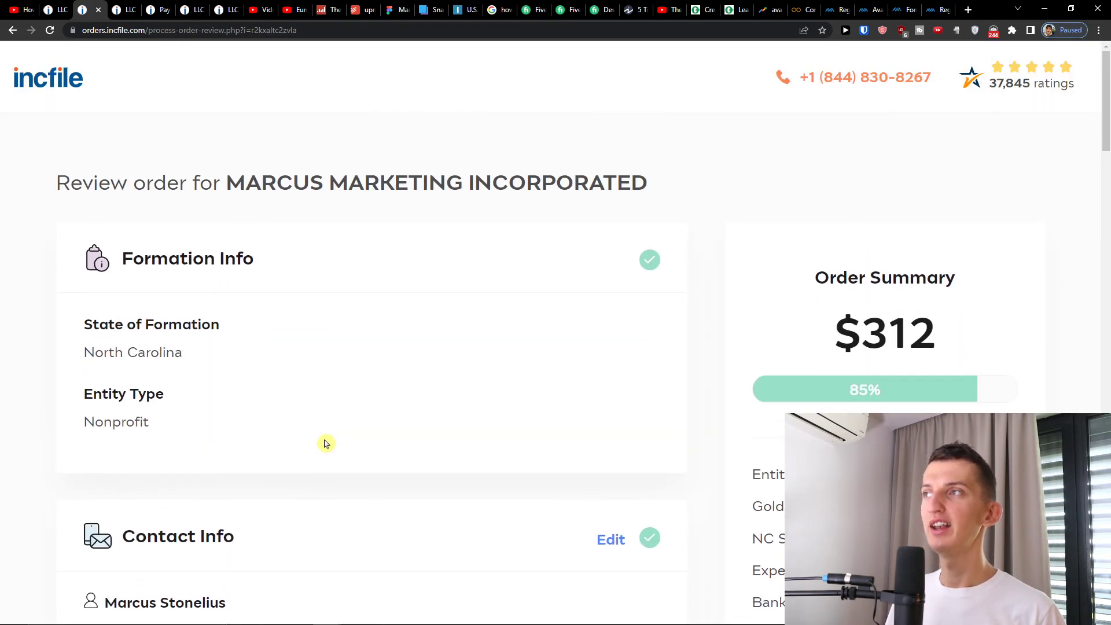
scroll(330, 446, "down", 9)
scroll(332, 442, "down", 15)
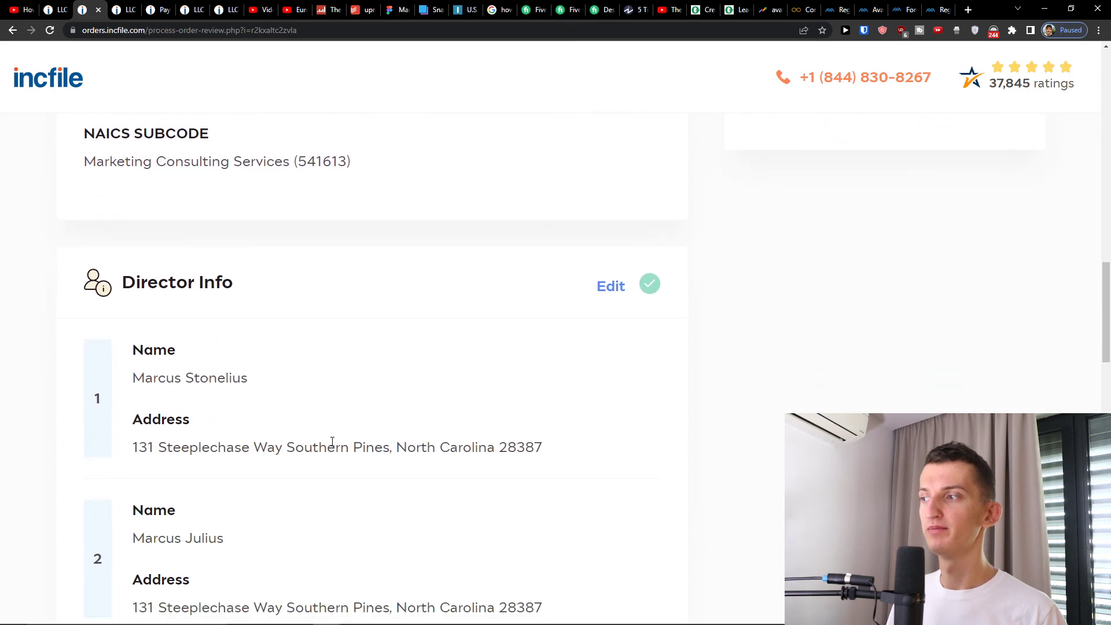
scroll(332, 442, "down", 14)
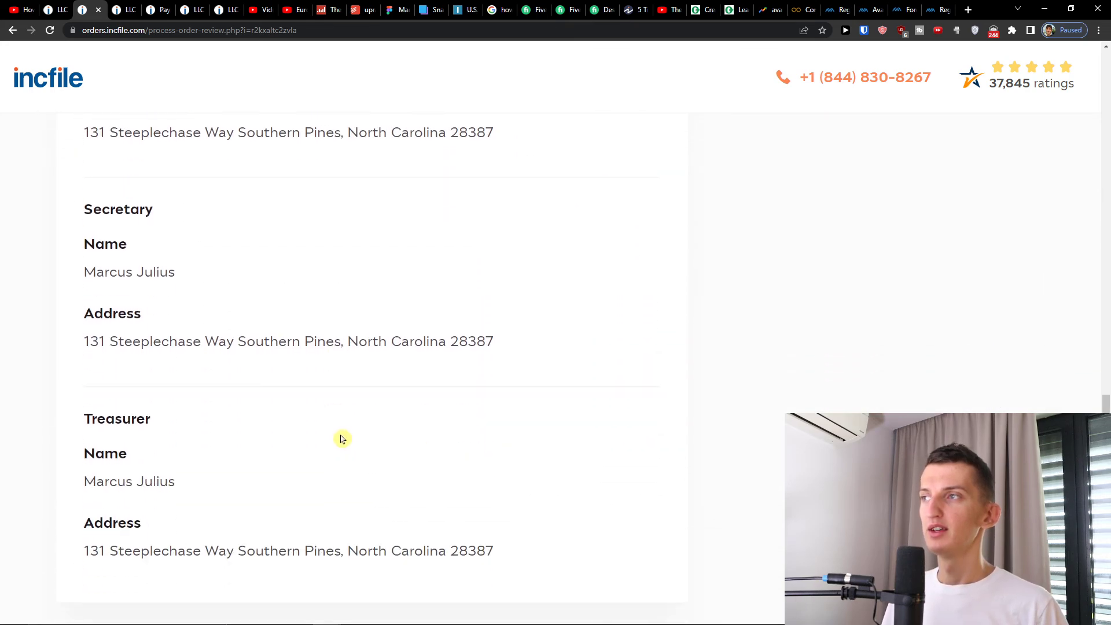
scroll(543, 467, "down", 1)
scroll(545, 469, "up", 20)
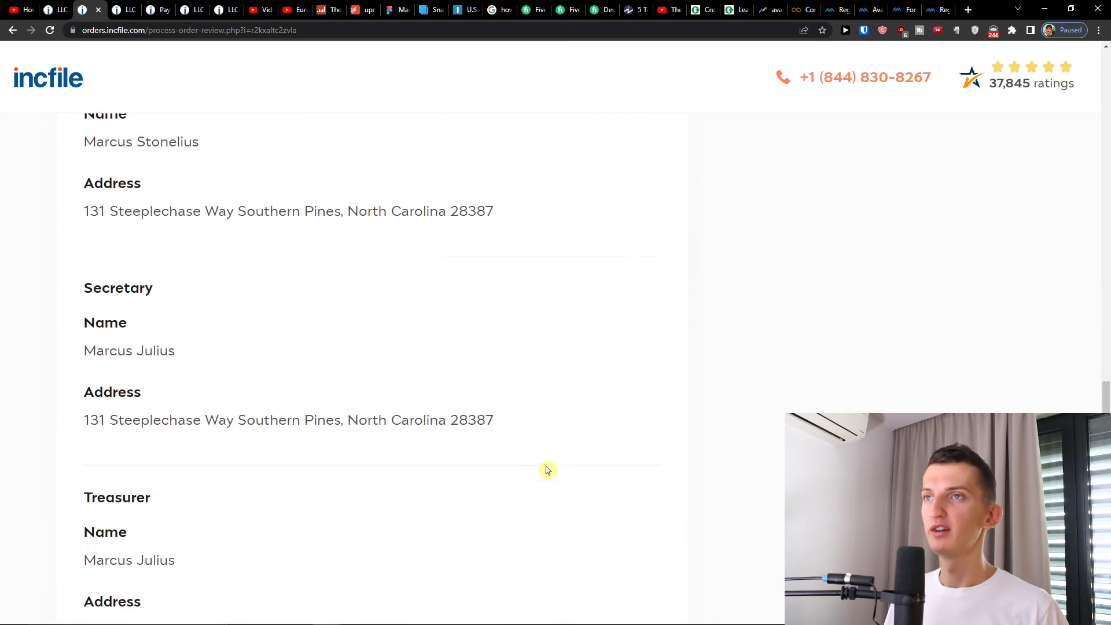
scroll(550, 470, "down", 8)
scroll(551, 471, "down", 20)
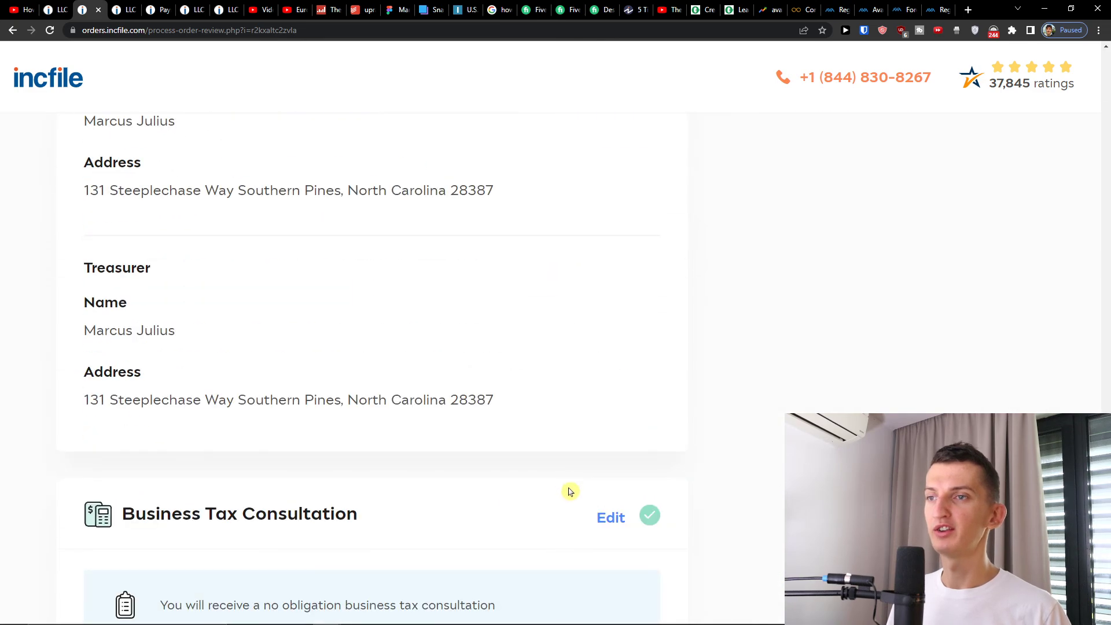
left_click(578, 528)
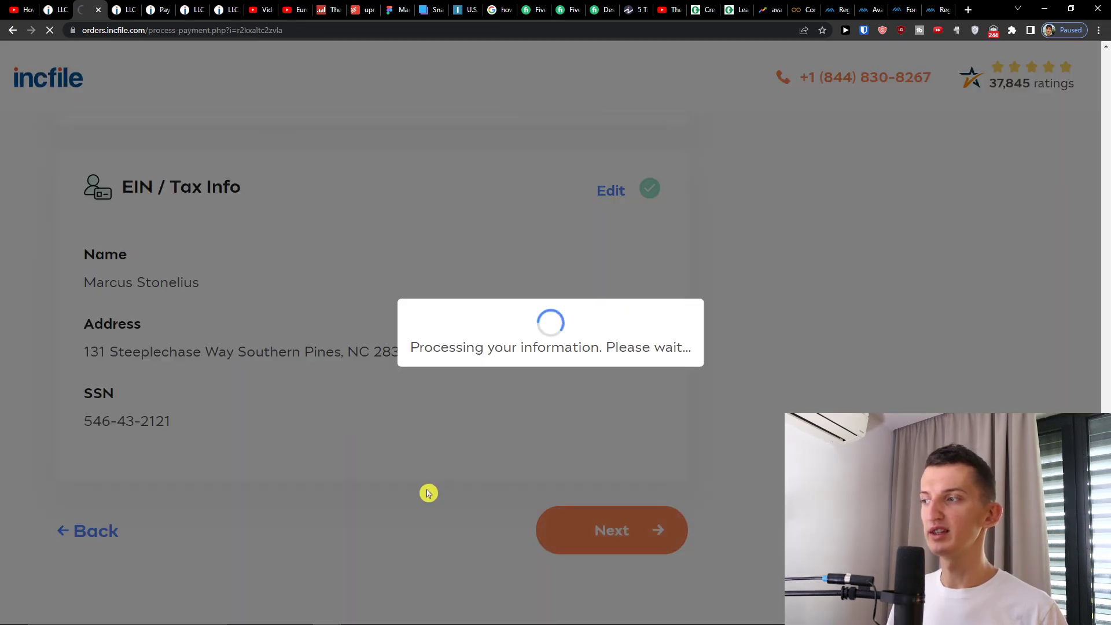
scroll(405, 412, "down", 10)
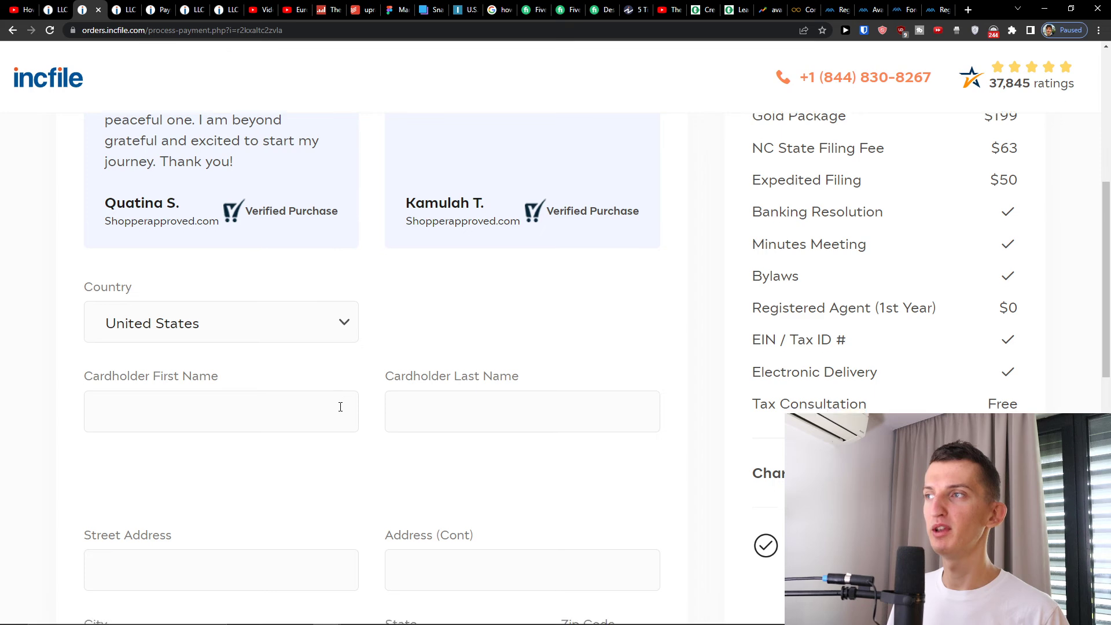
scroll(371, 398, "up", 1)
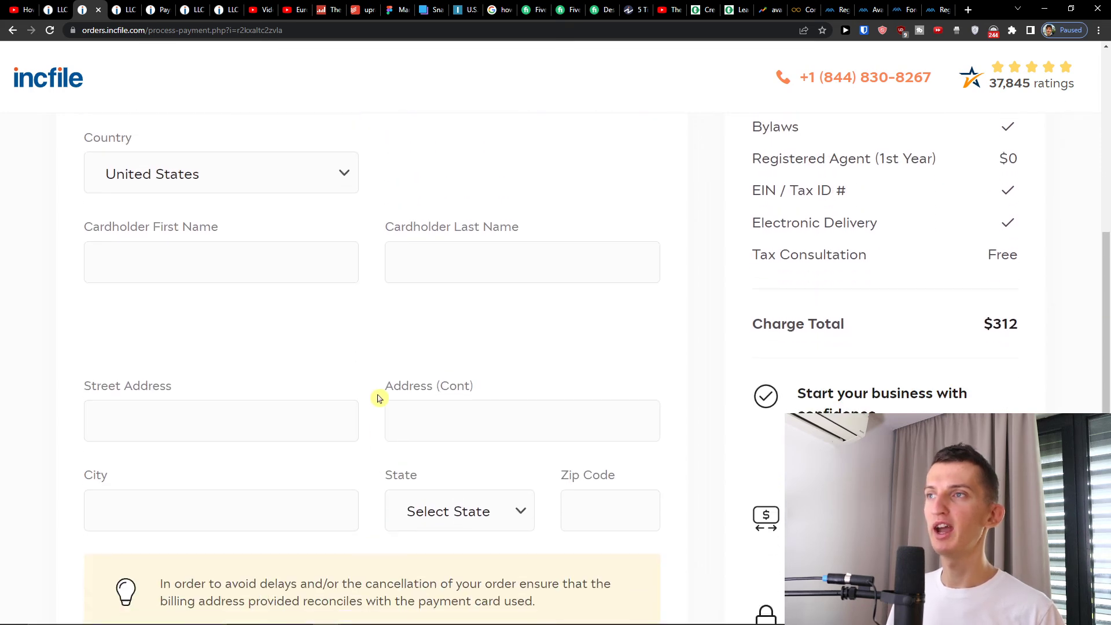
scroll(382, 398, "down", 5)
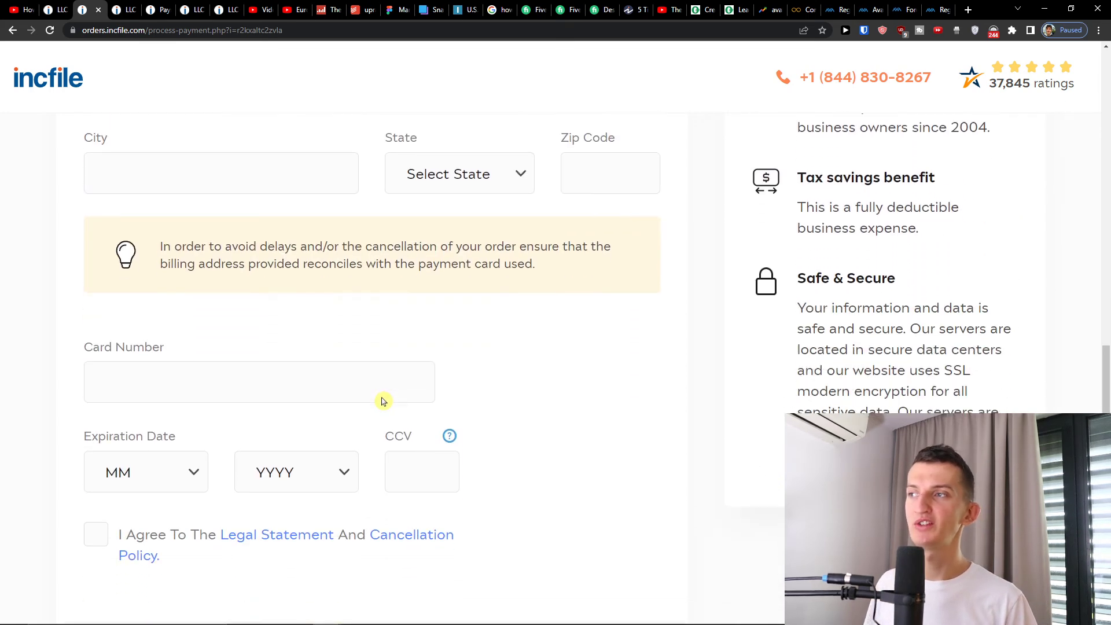
scroll(491, 400, "up", 1)
scroll(492, 401, "up", 9)
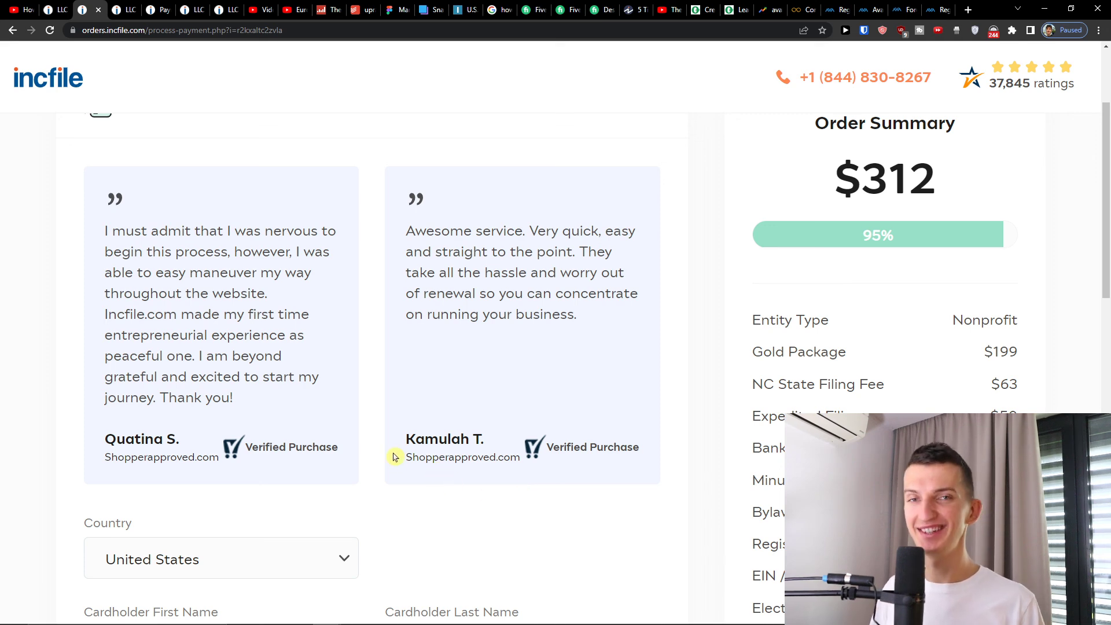
- In a new tab, search Google for 'avatrade affiliate' and open the avapartner.com result
left_click(964, 10)
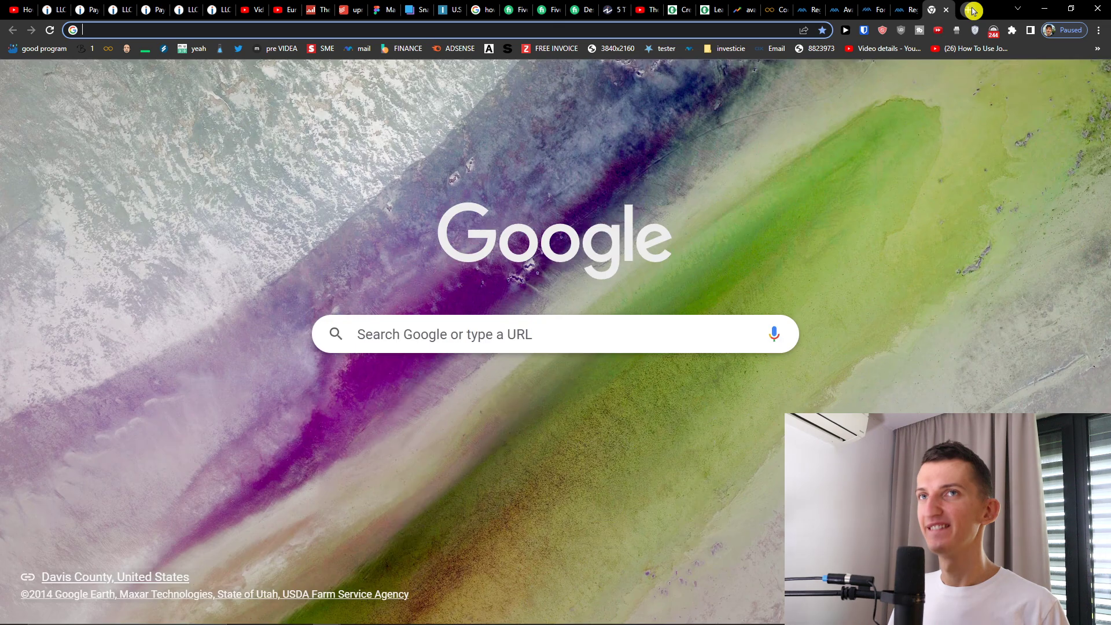
type("avatrade affiliate")
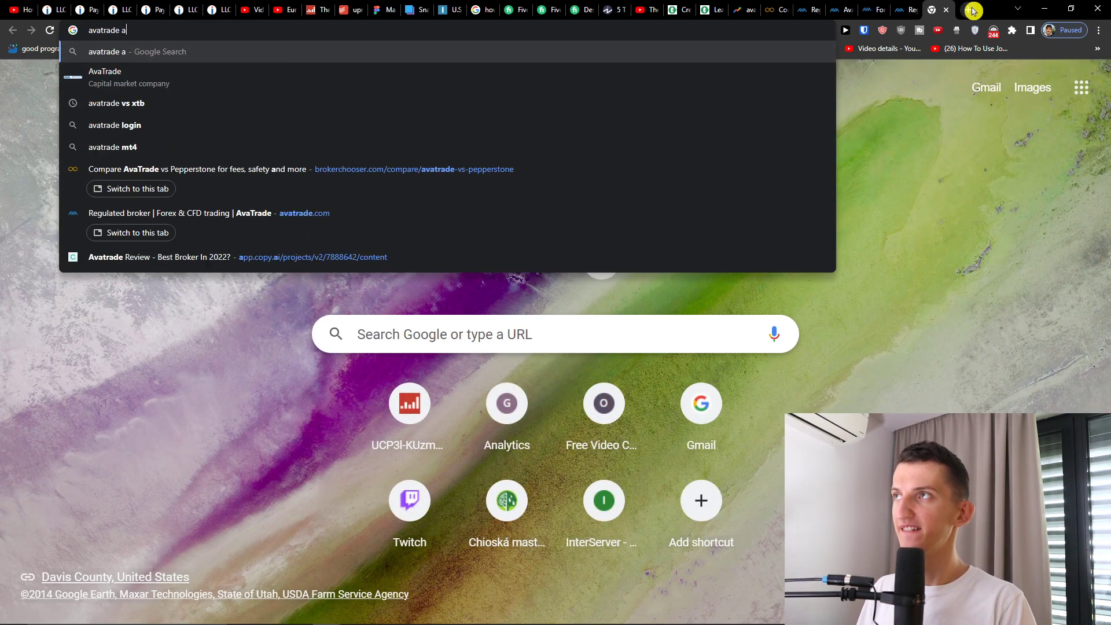
key("Return")
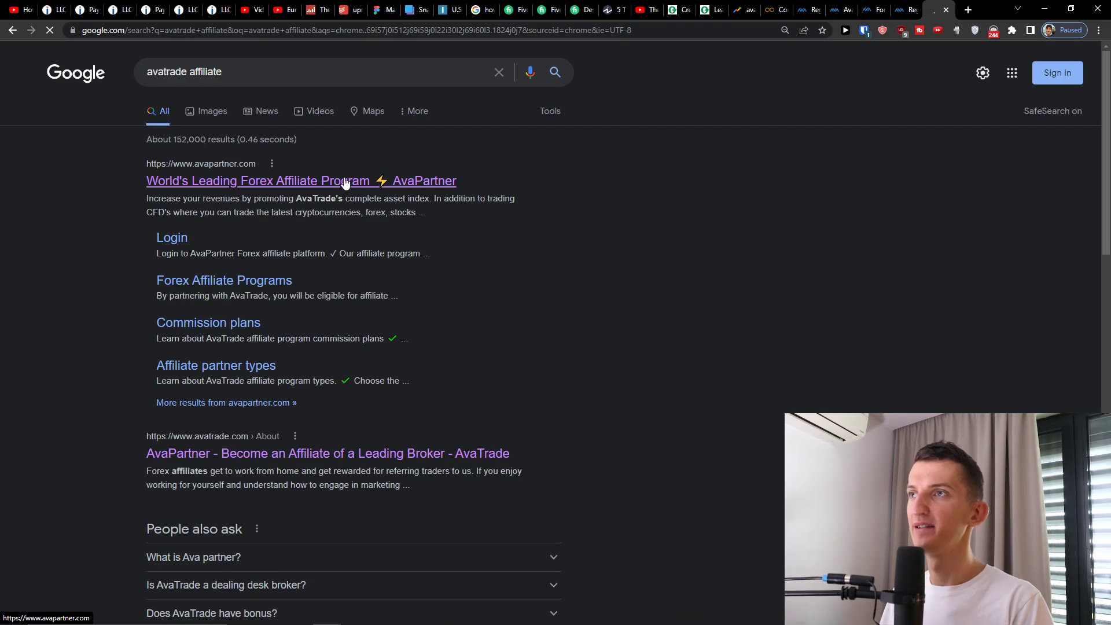
left_click(344, 182)
- Start AvaPartner sign-up with Become a Partner
scroll(286, 383, "down", 1)
left_click(286, 383)
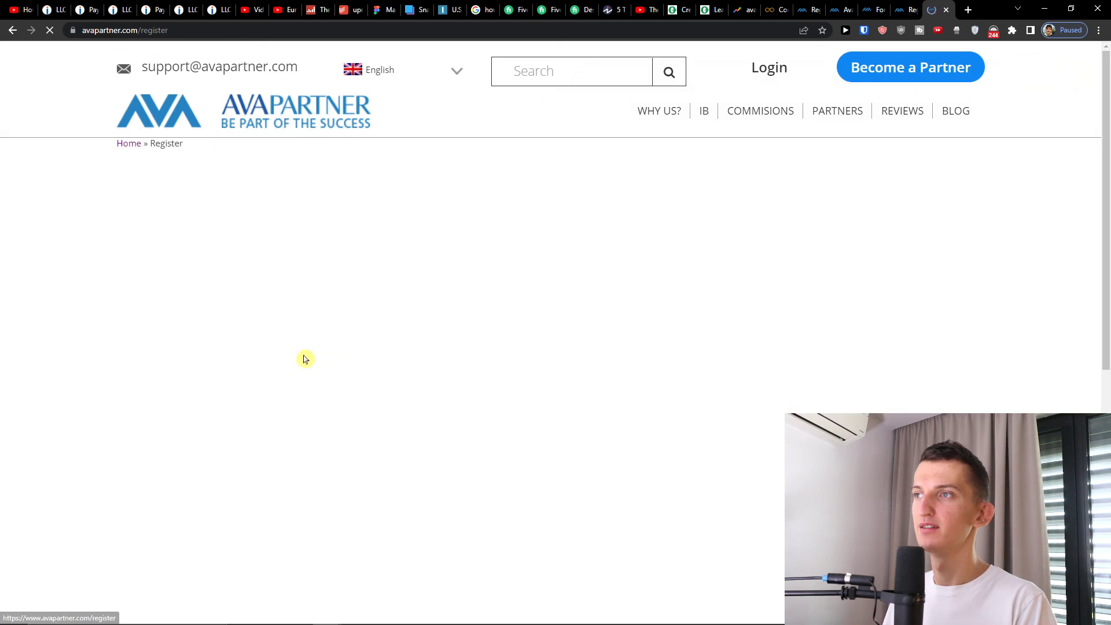
scroll(512, 377, "down", 1)
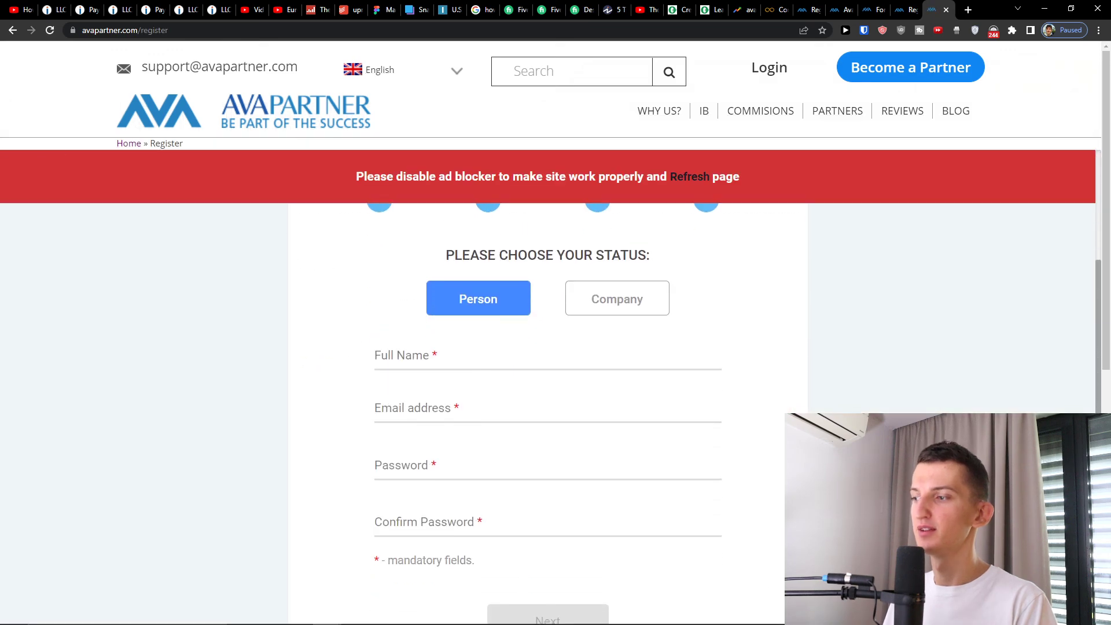